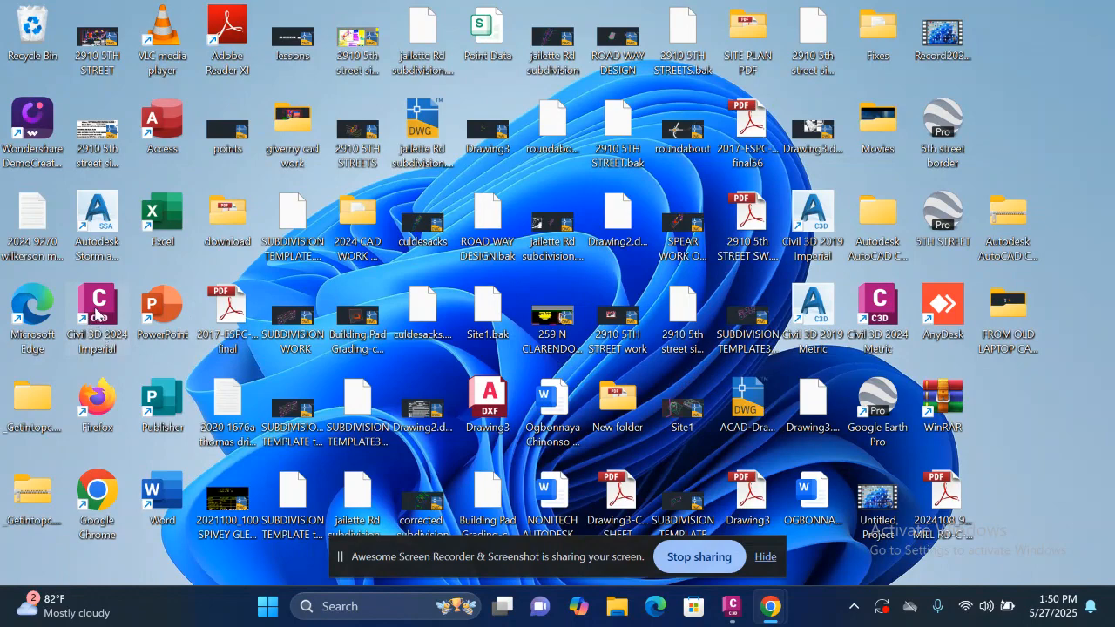
Step: Switch to Civil 3D and start the IMPORTSTYLESANDSETTINGS command in the open drawing
click(732, 610)
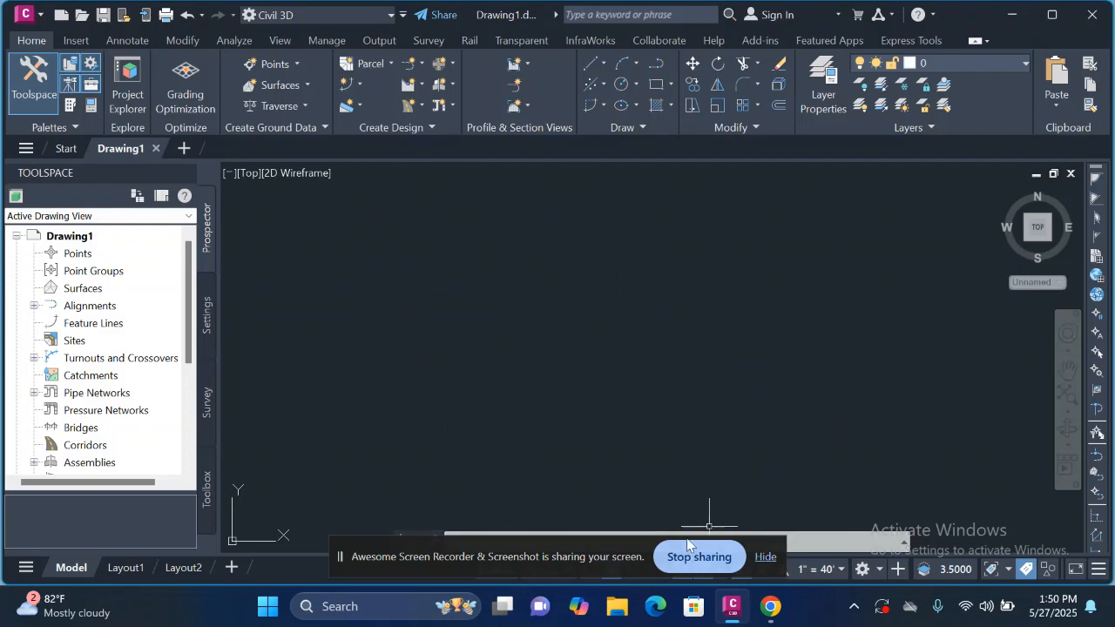
drag(615, 550, 907, 462)
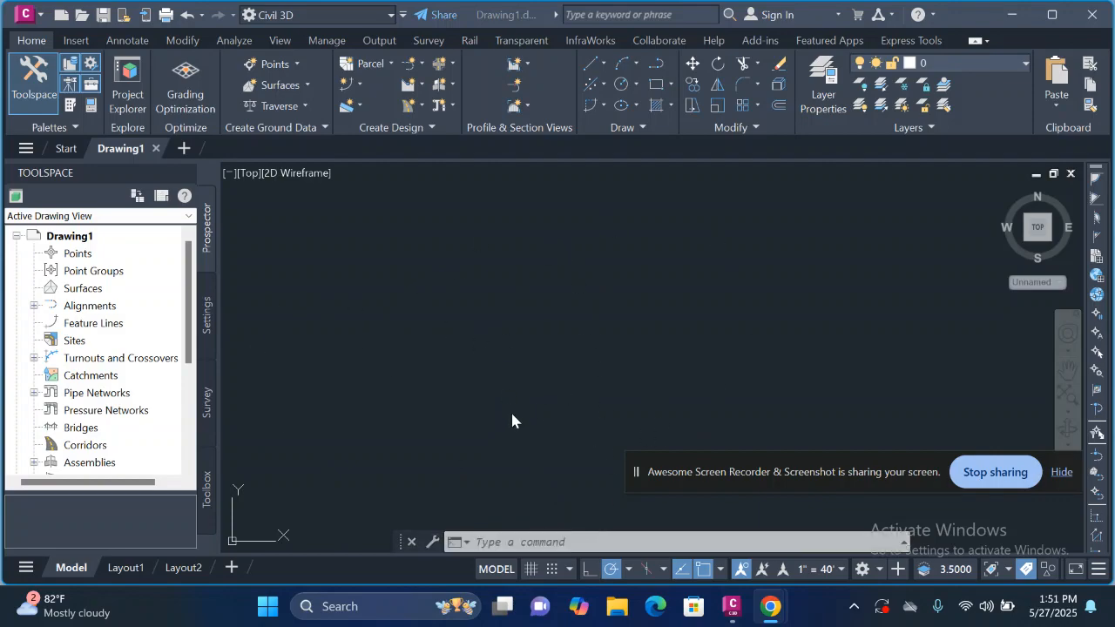
click(541, 542)
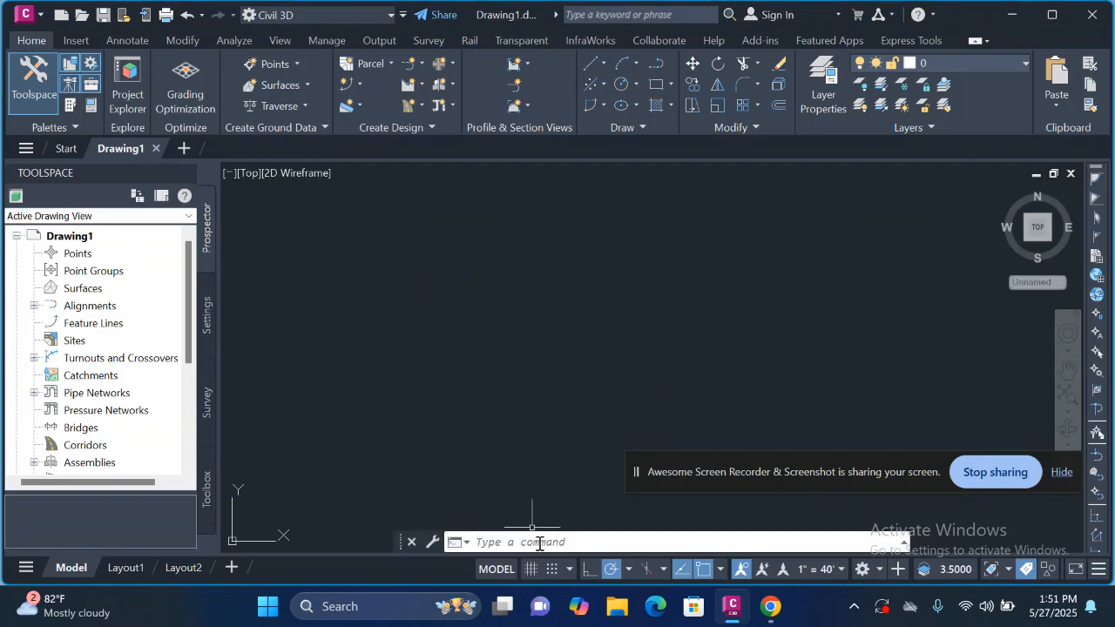
click(539, 542)
text(s)
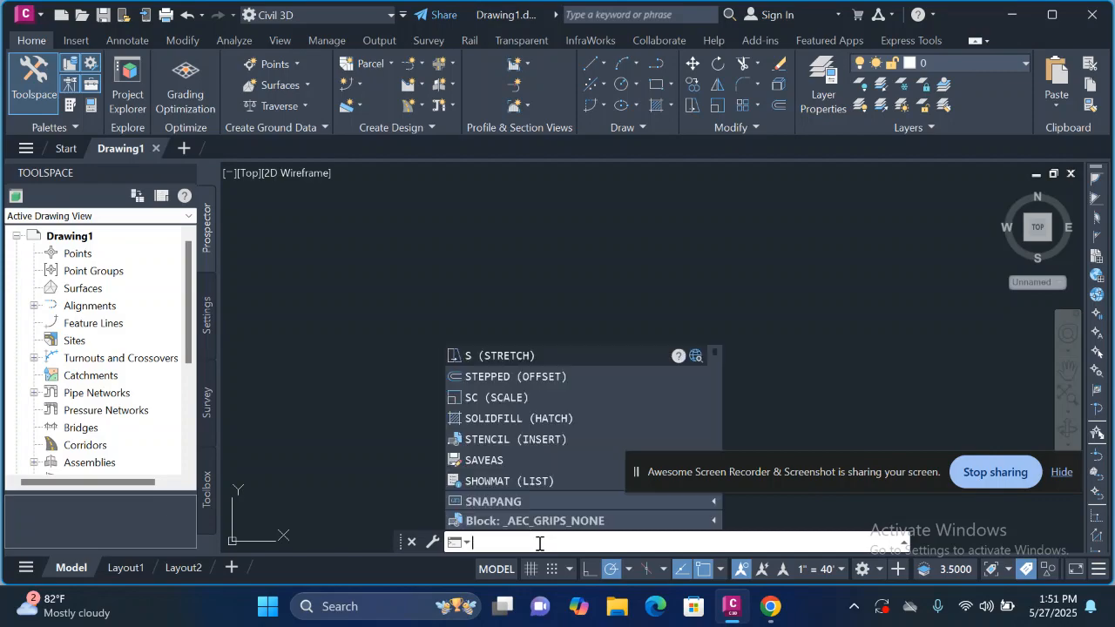
text(IMPORTSTYLESANDSETTINGS)
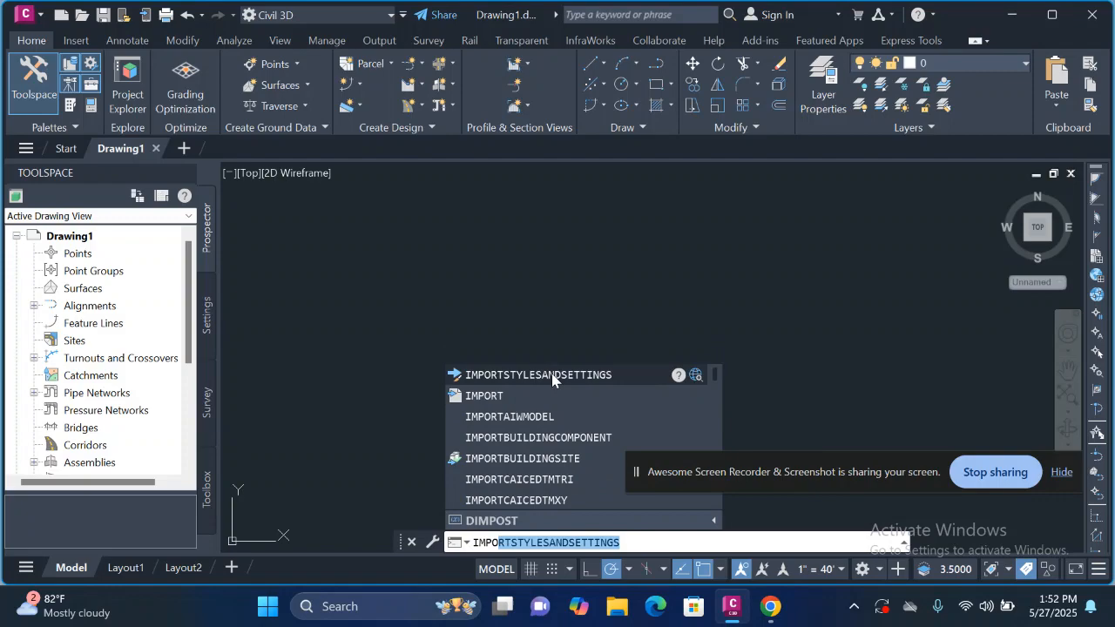
click(552, 374)
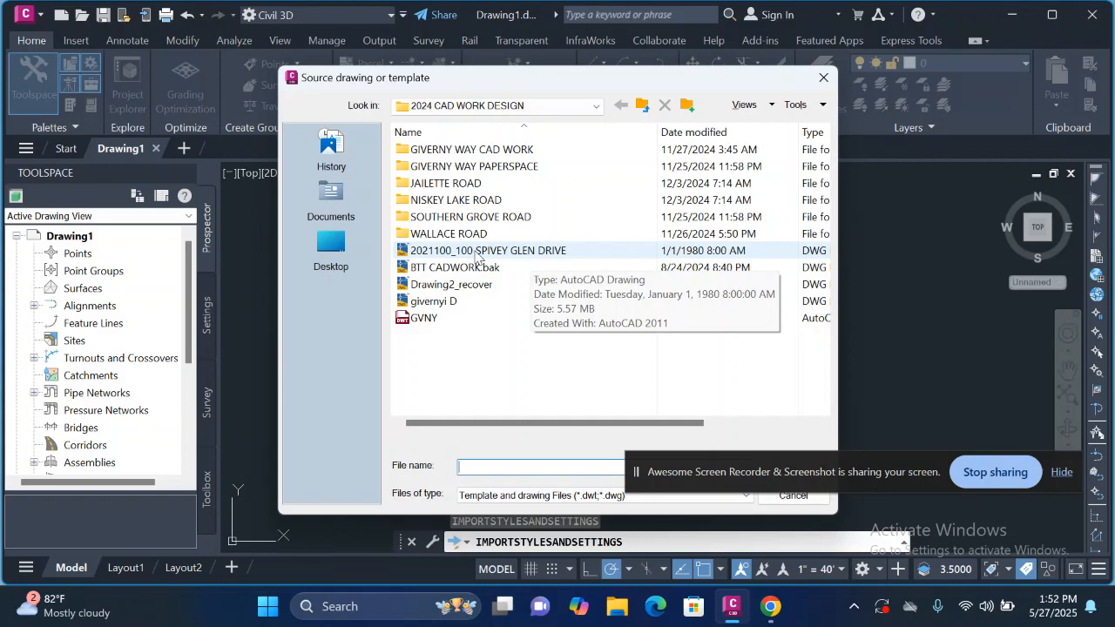
click(526, 252)
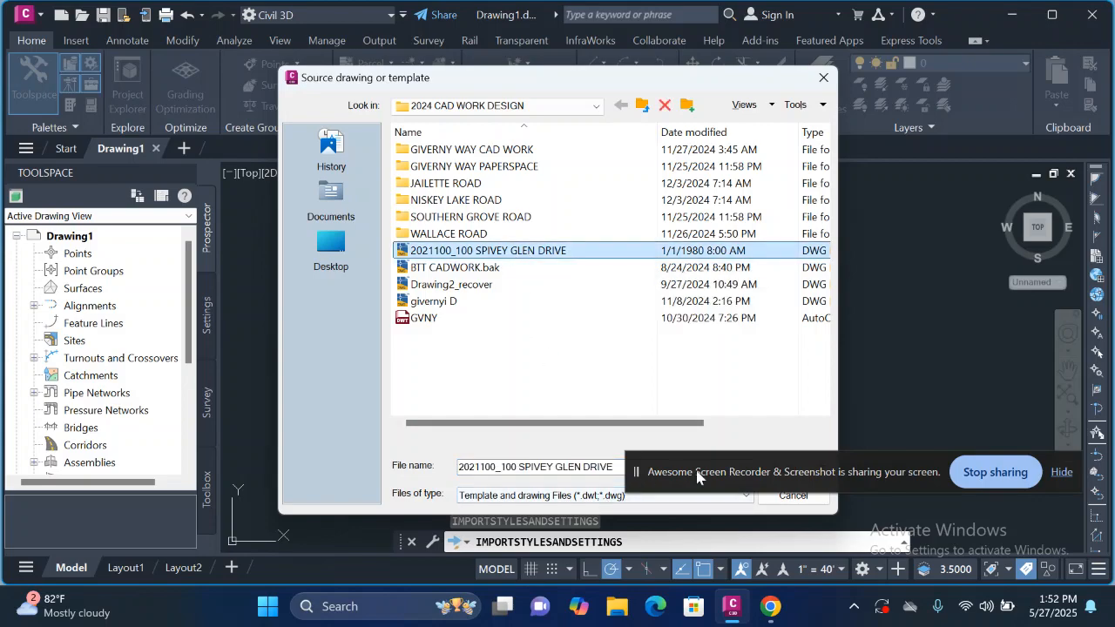
drag(697, 478, 697, 554)
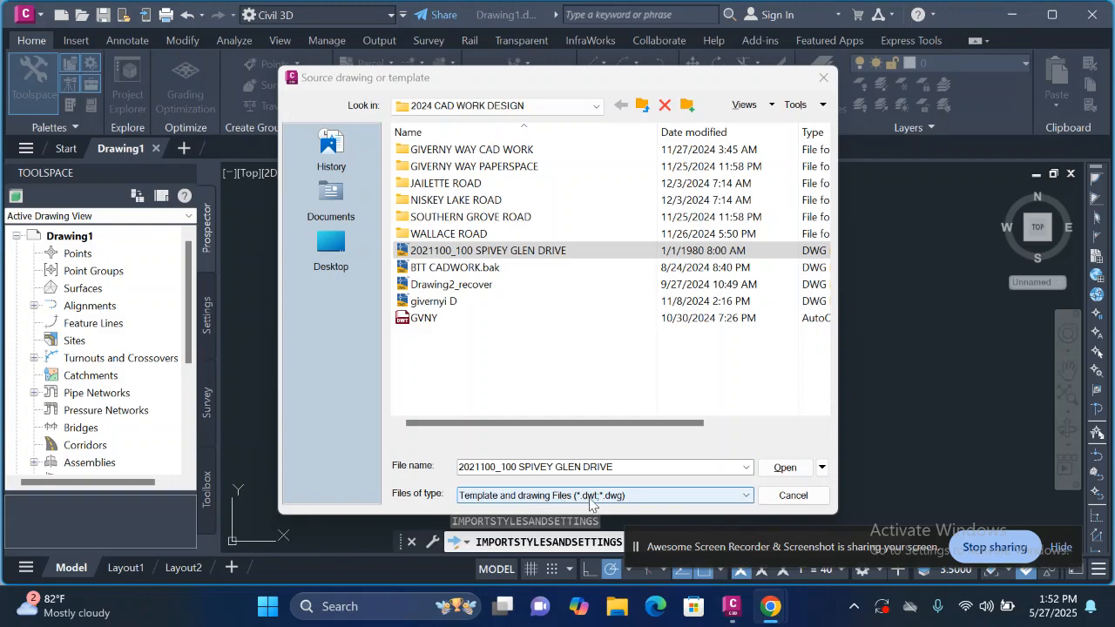
click(782, 467)
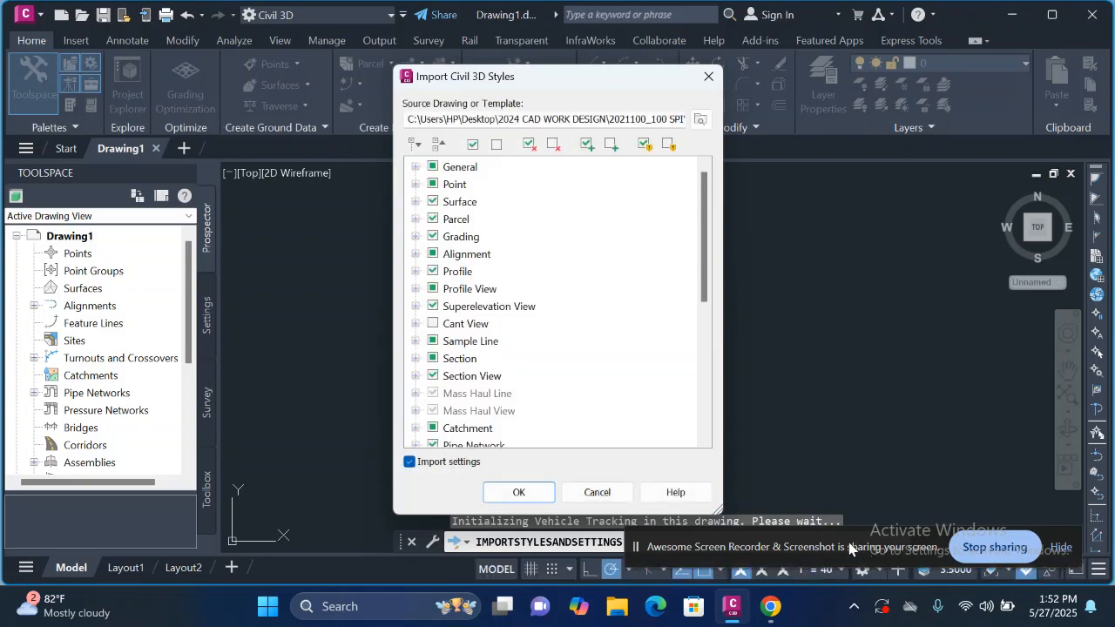
click(519, 493)
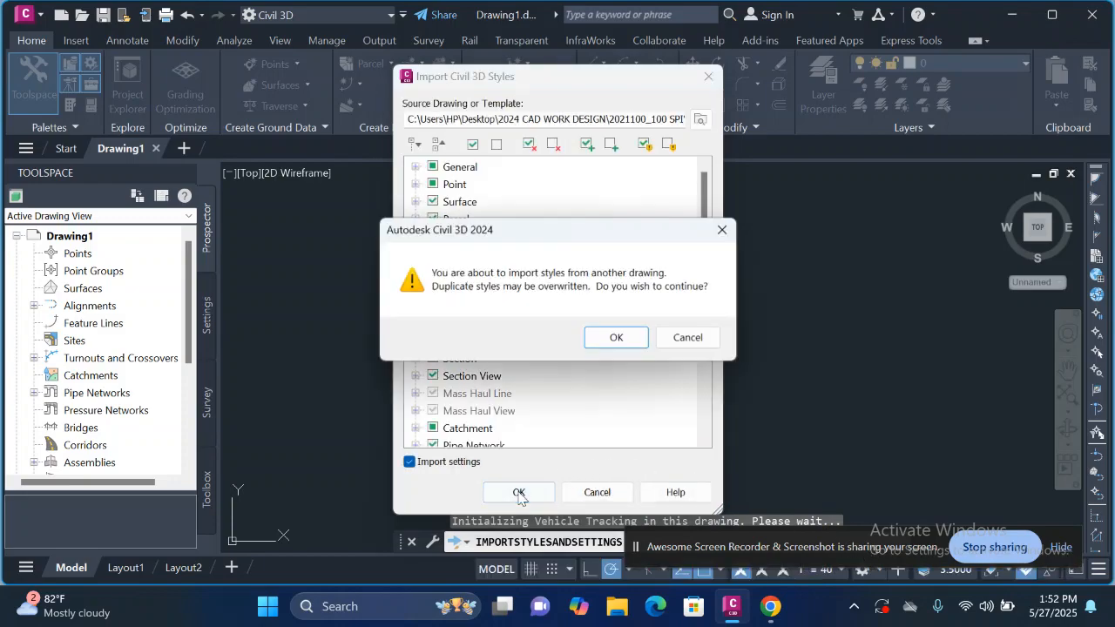
click(616, 338)
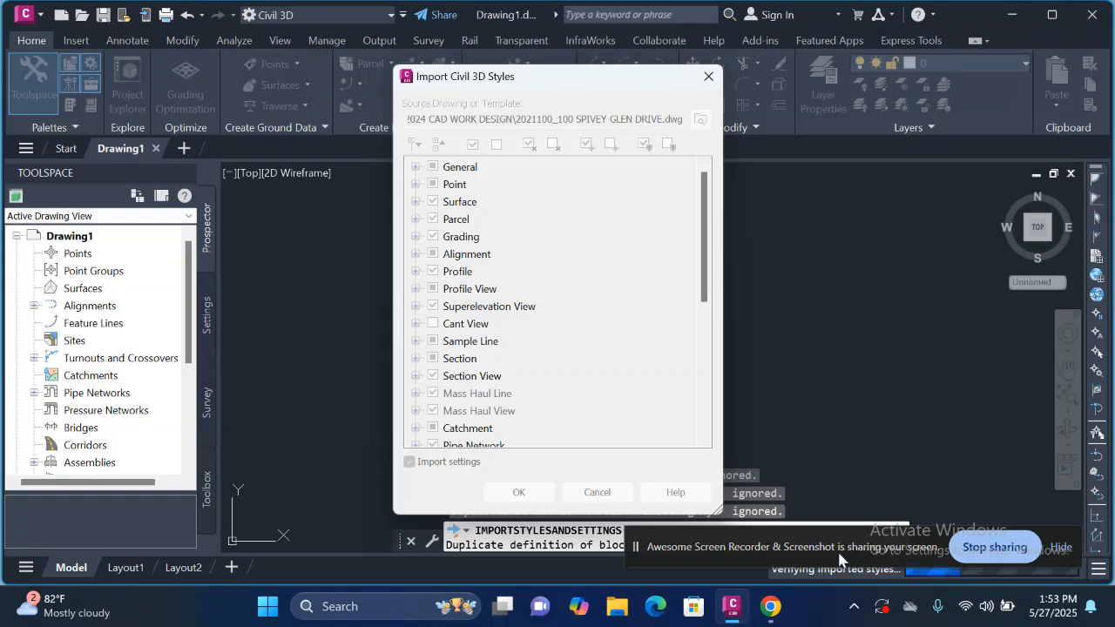
drag(839, 558, 881, 413)
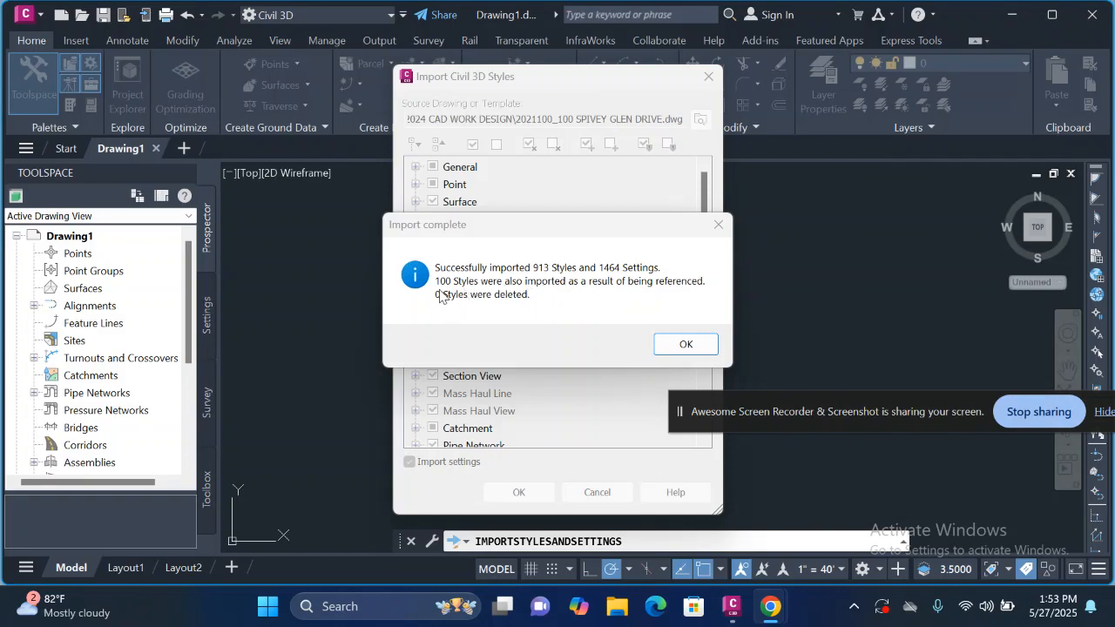
click(684, 342)
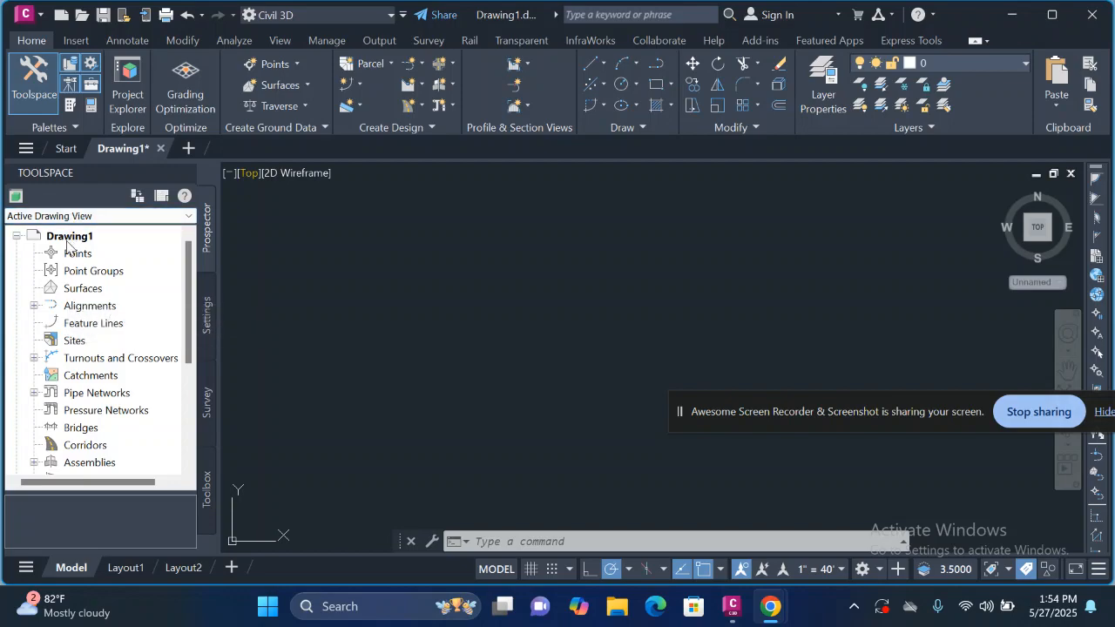
mouse_move(78, 253)
mouse_down()
mouse_move(178, 274)
mouse_move(606, 433)
mouse_up()
click(298, 66)
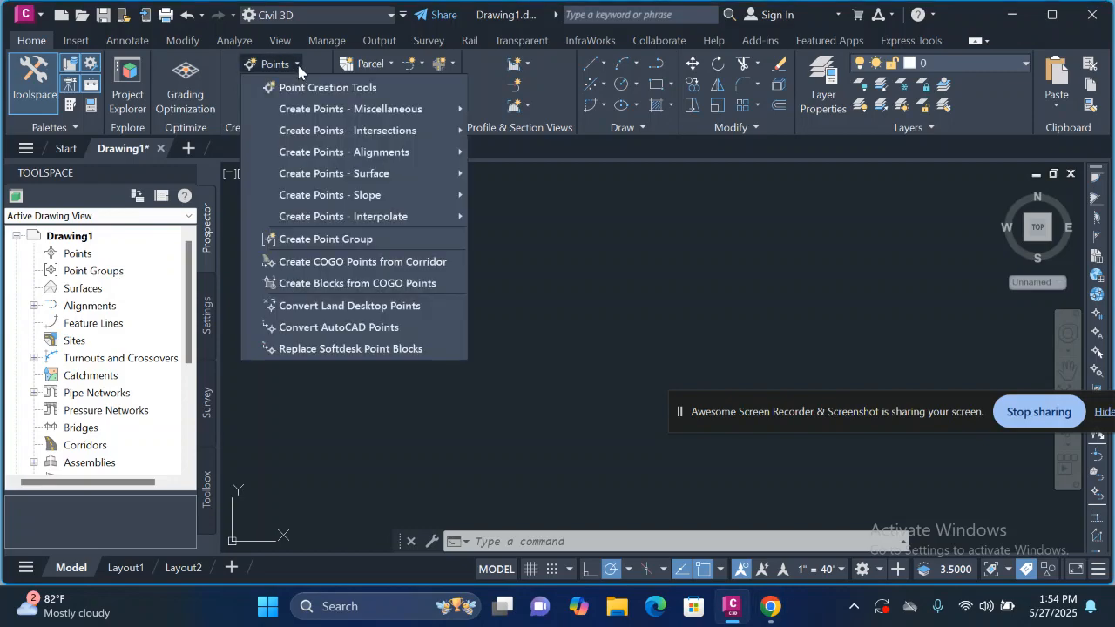
click(666, 261)
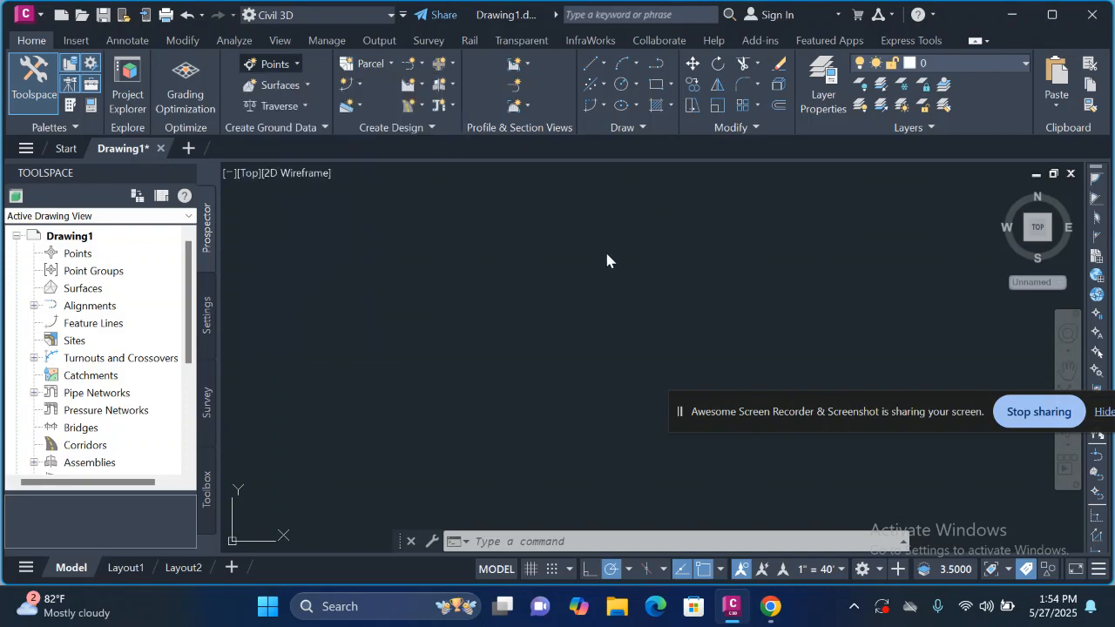
Step: Open the point creation tools for the drawing's Points collection and start Import Points
click(84, 255)
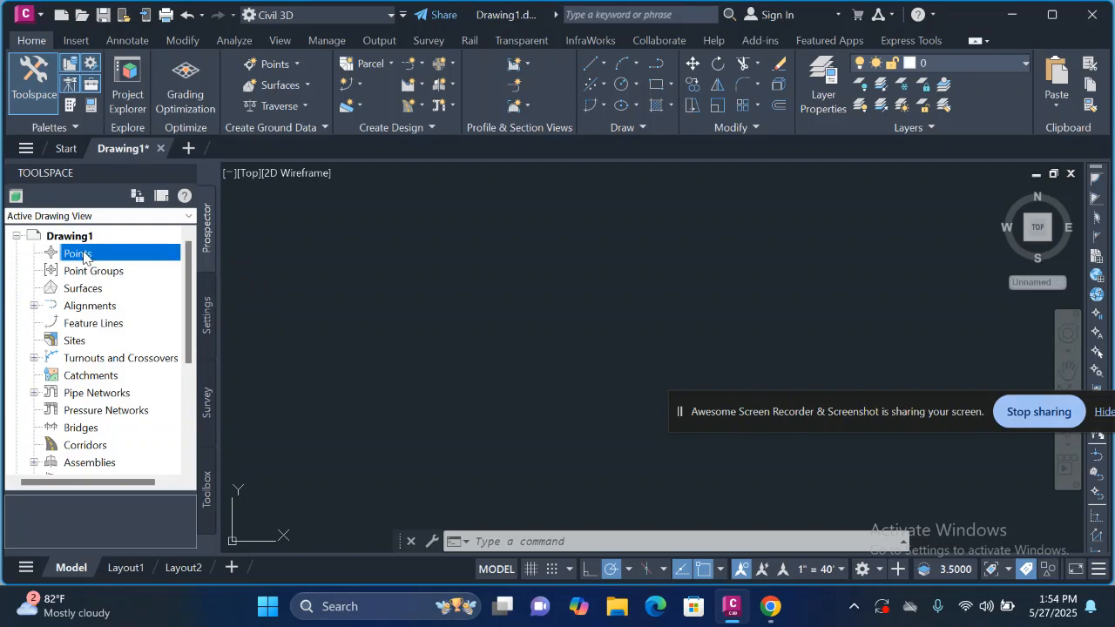
right_click(88, 257)
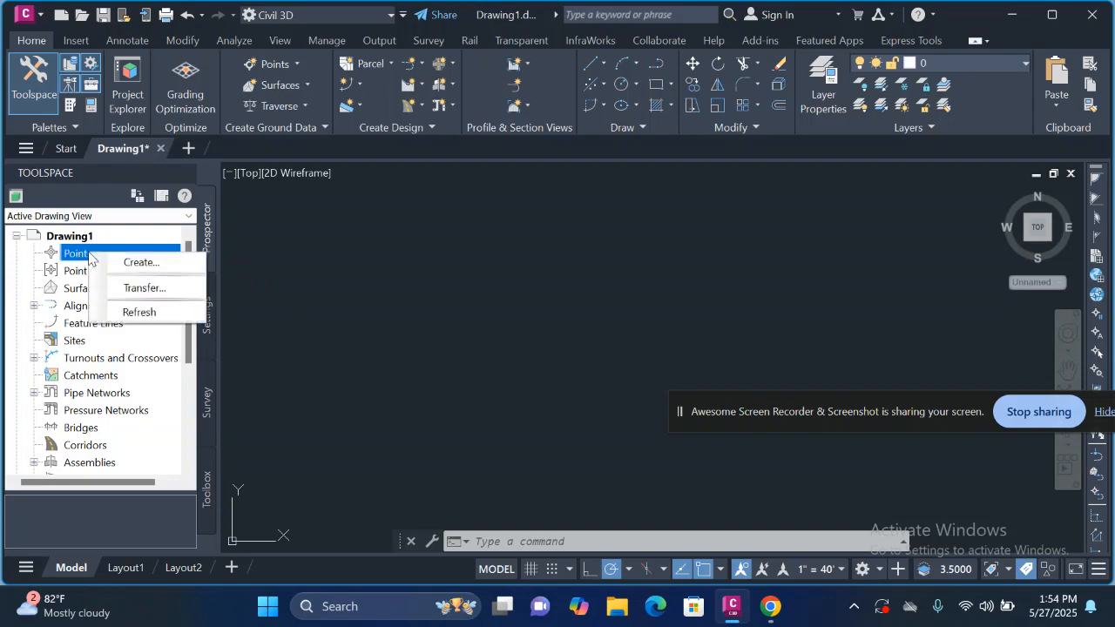
click(143, 262)
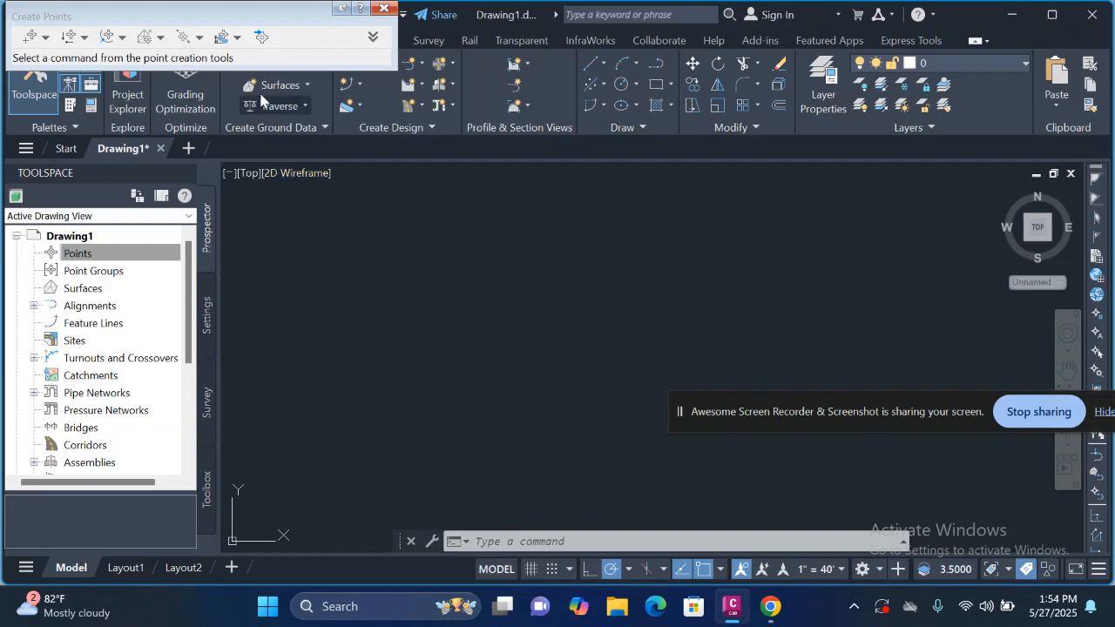
click(261, 39)
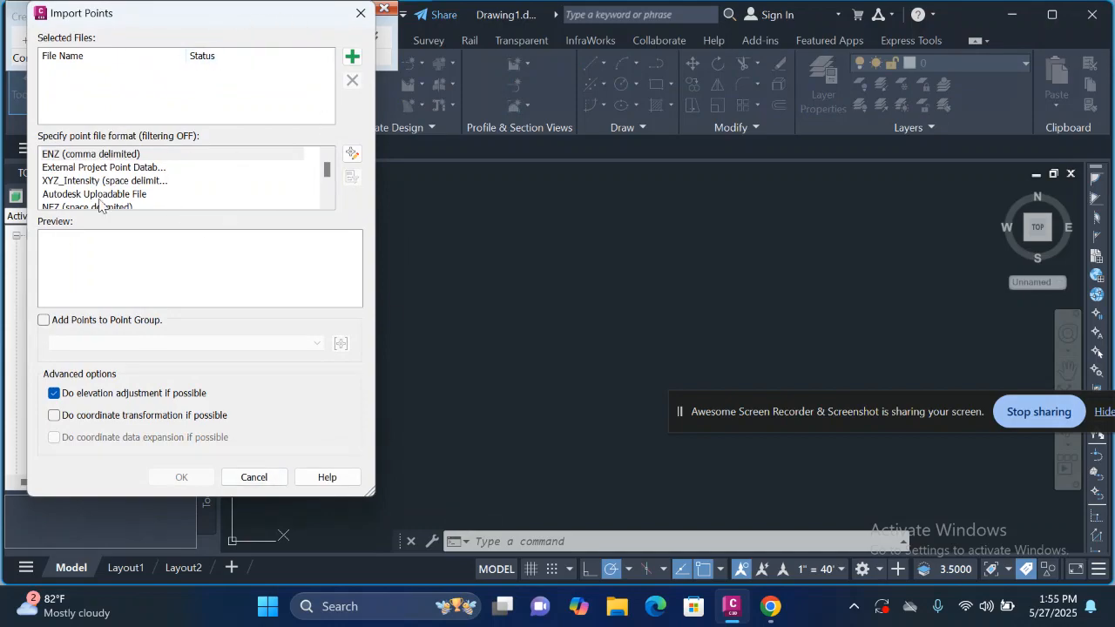
click(353, 58)
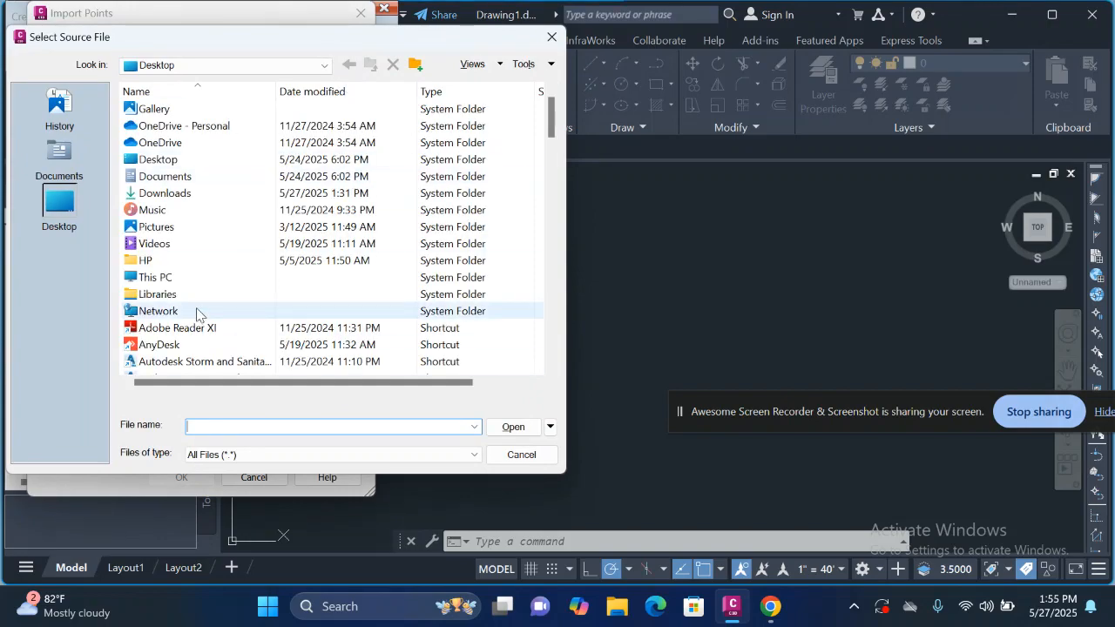
scroll(199, 313, down, 6)
scroll(198, 313, down, 3)
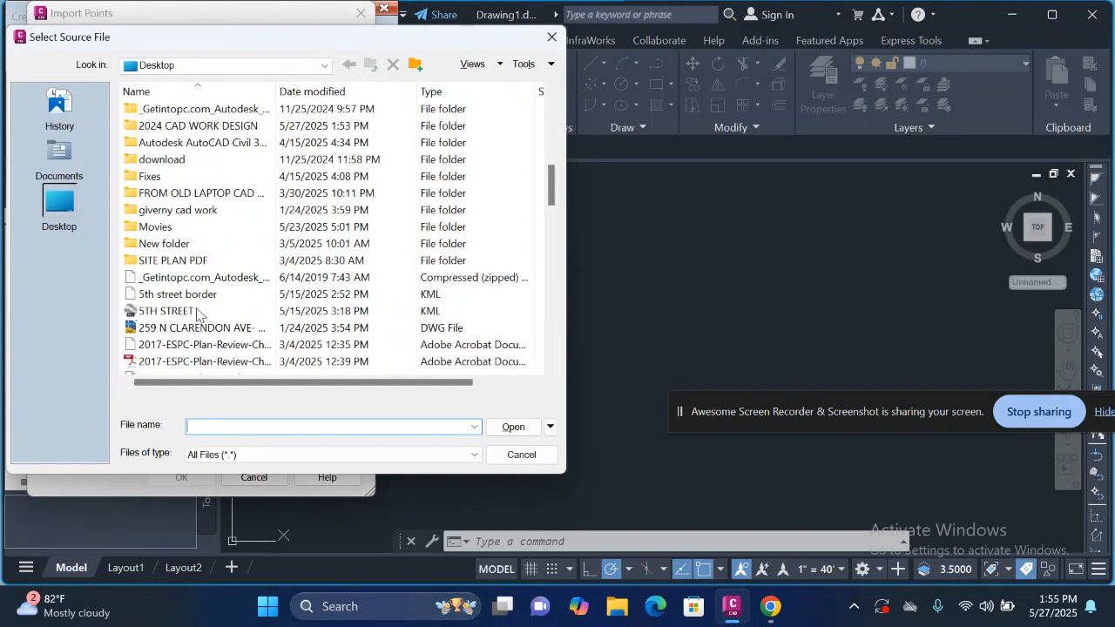
scroll(197, 314, down, 2)
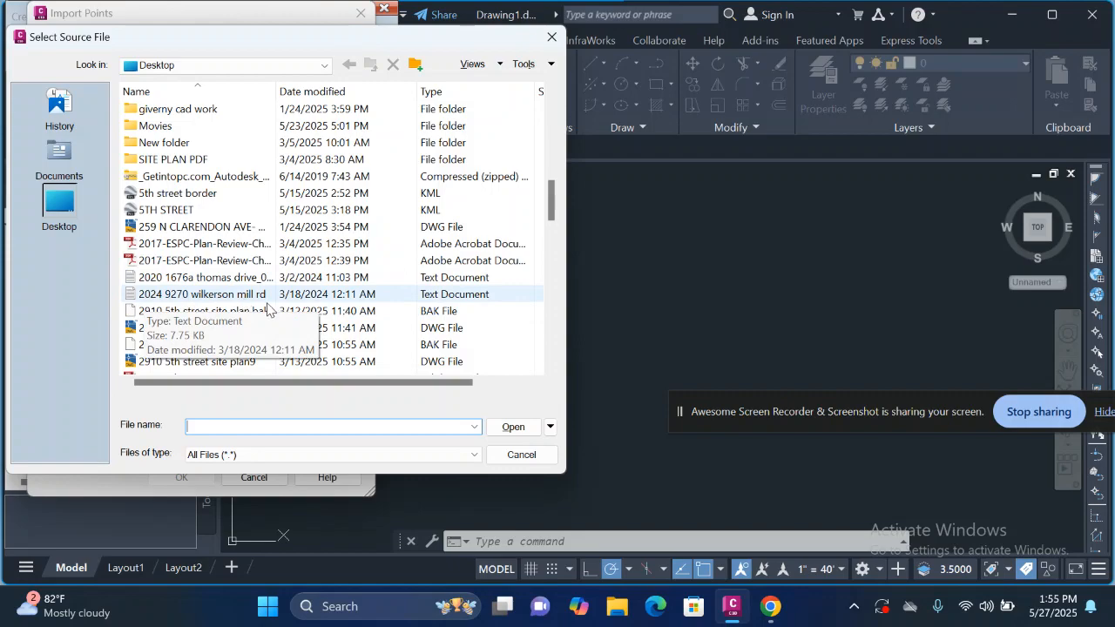
click(206, 301)
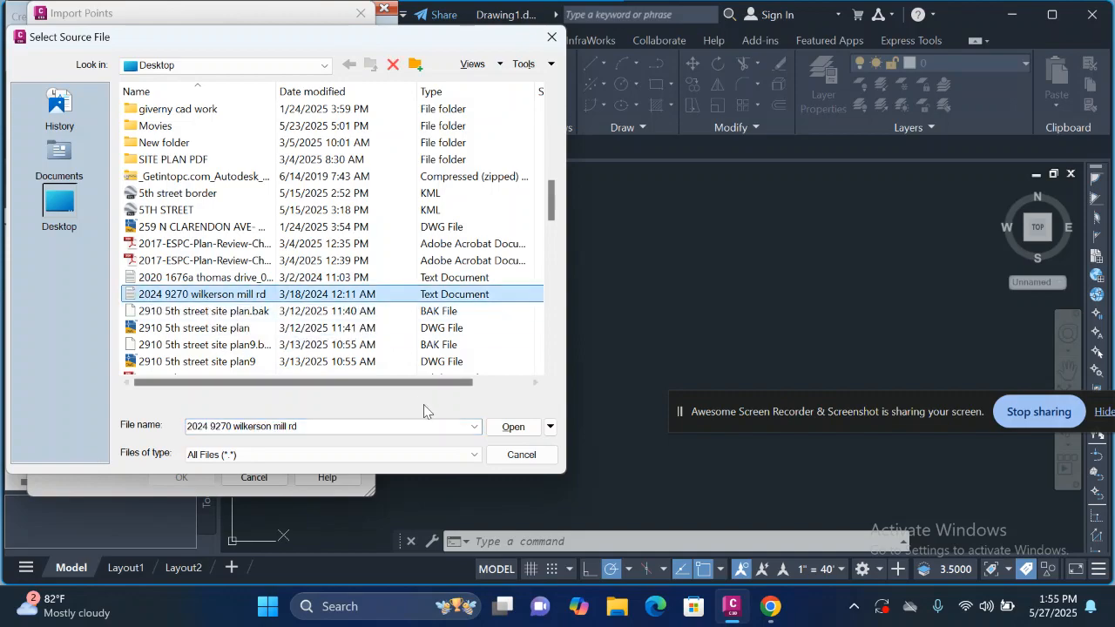
click(514, 427)
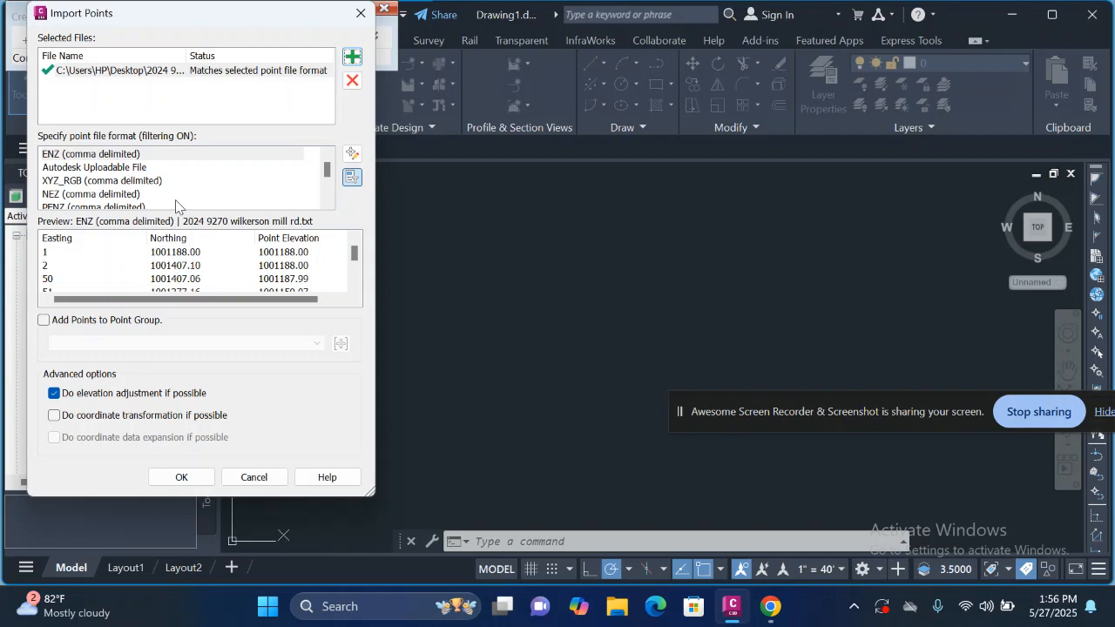
Step: Set the point file format to PNEZD (comma delimited), check the data preview and import the points
scroll(176, 206, down, 1)
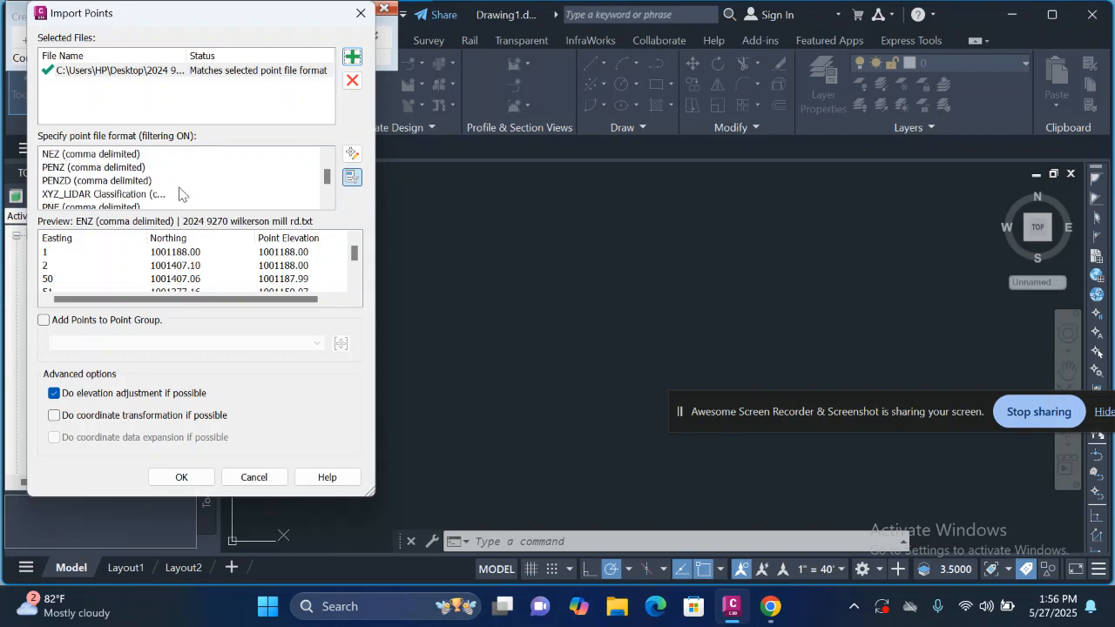
scroll(178, 185, down, 1)
scroll(179, 181, down, 1)
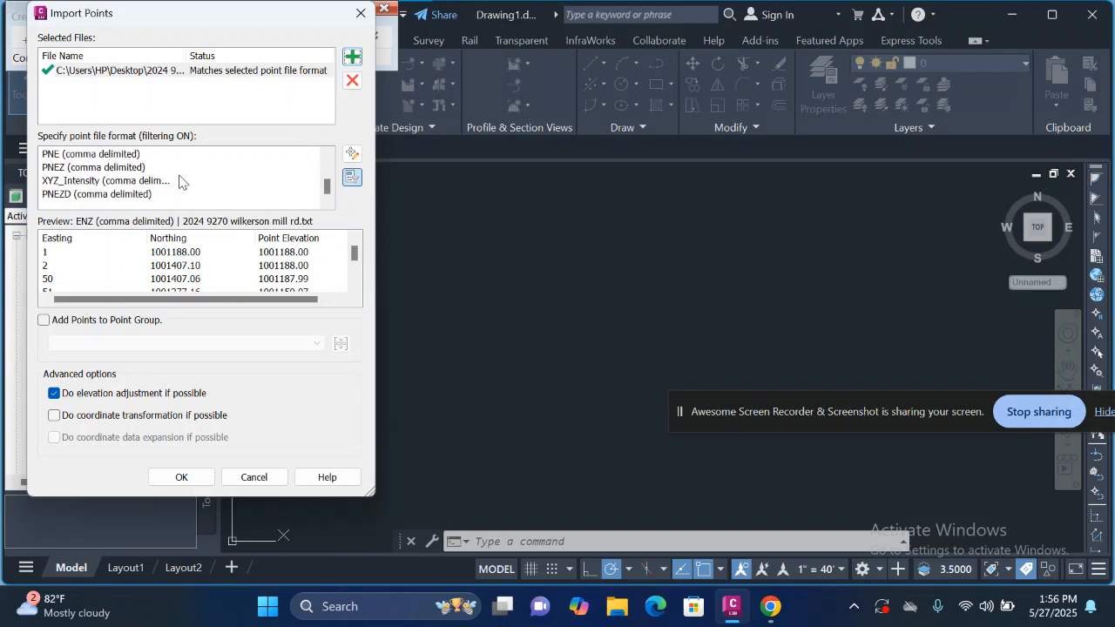
click(67, 196)
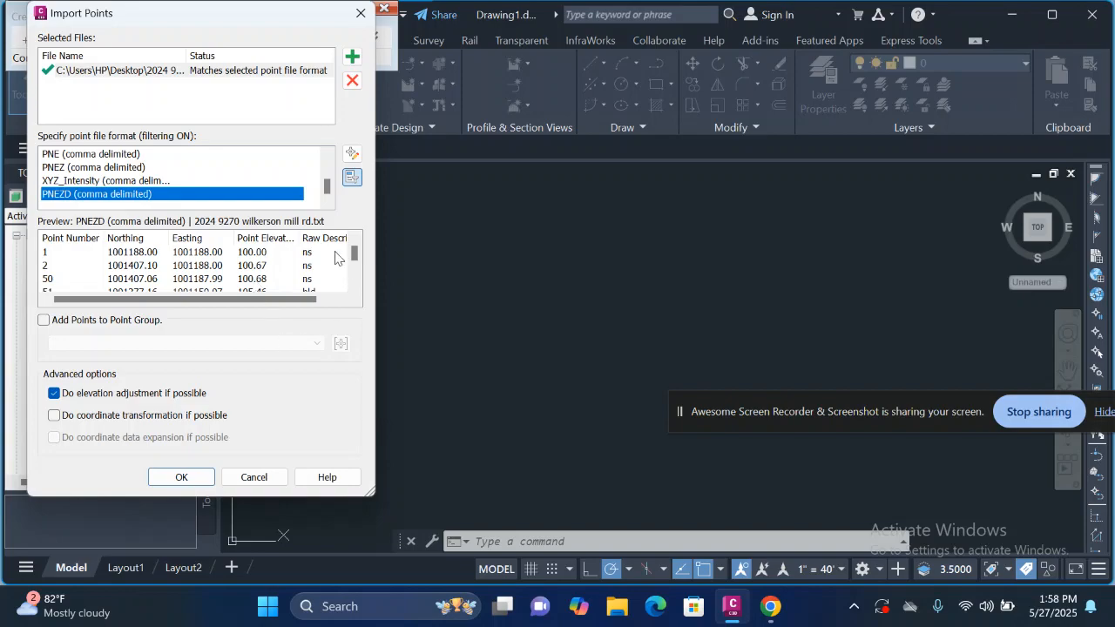
scroll(316, 262, down, 1)
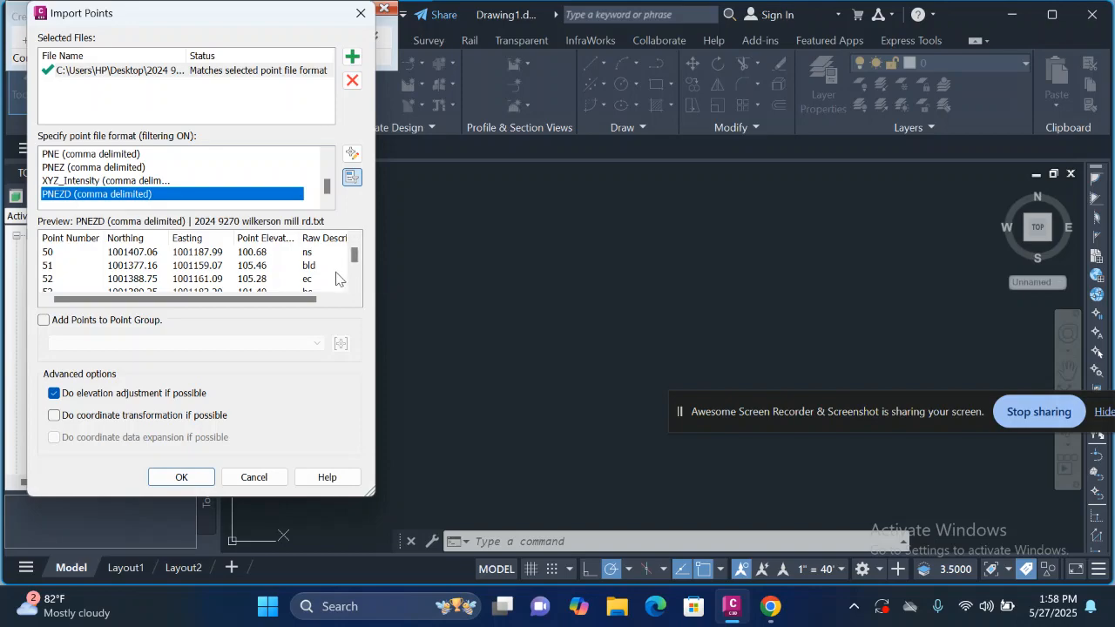
scroll(322, 275, down, 1)
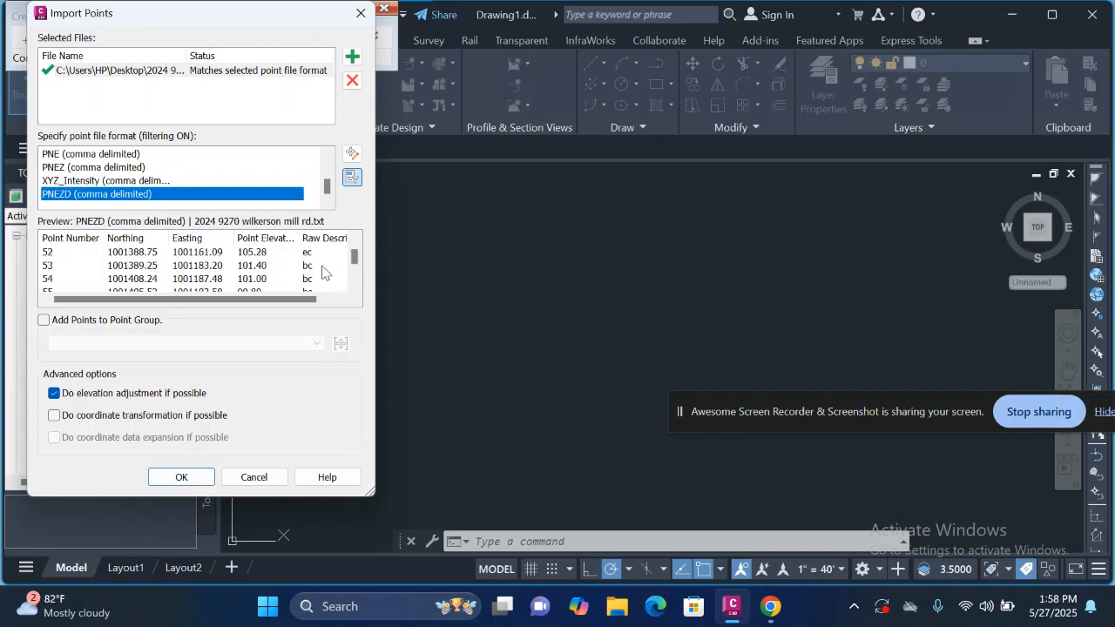
scroll(323, 272, up, 1)
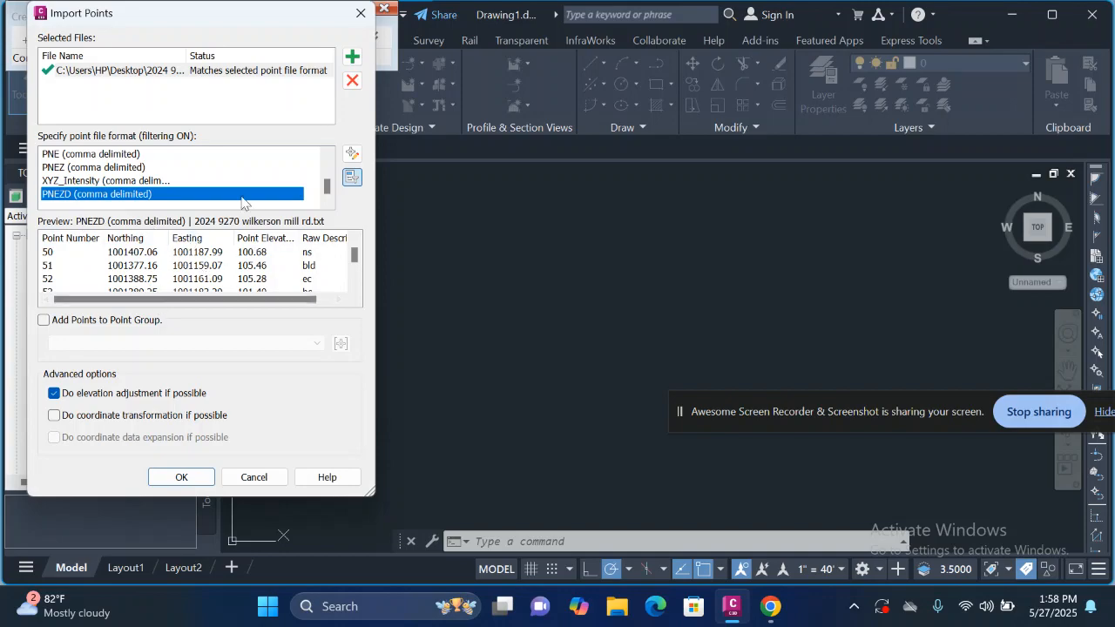
click(188, 478)
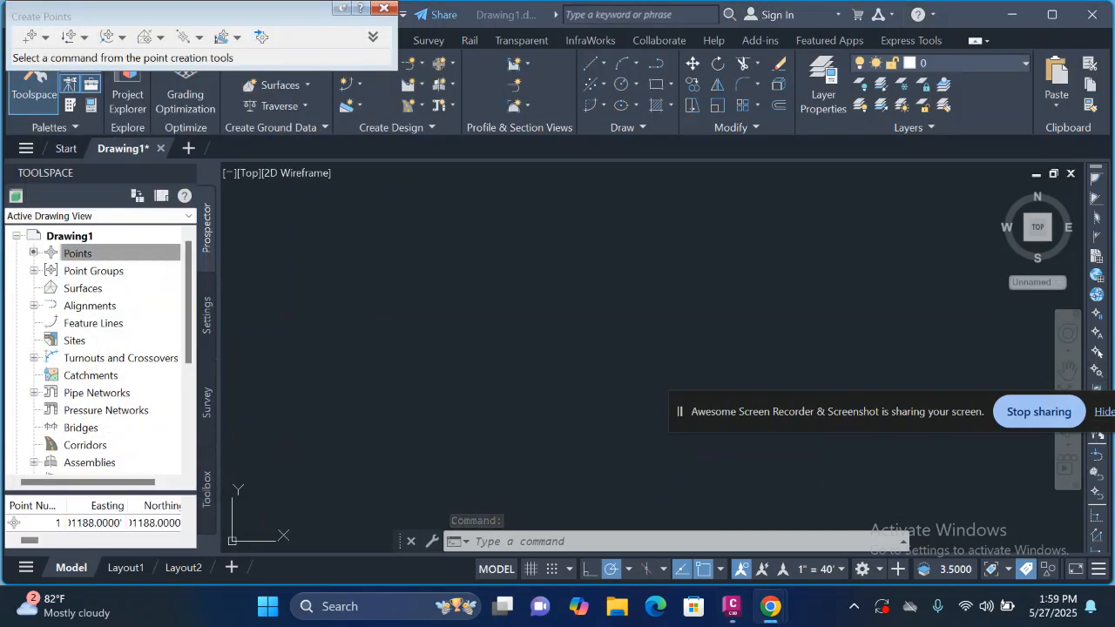
Step: Zoom to the drawing extents and examine the imported survey points
drag(848, 412, 771, 506)
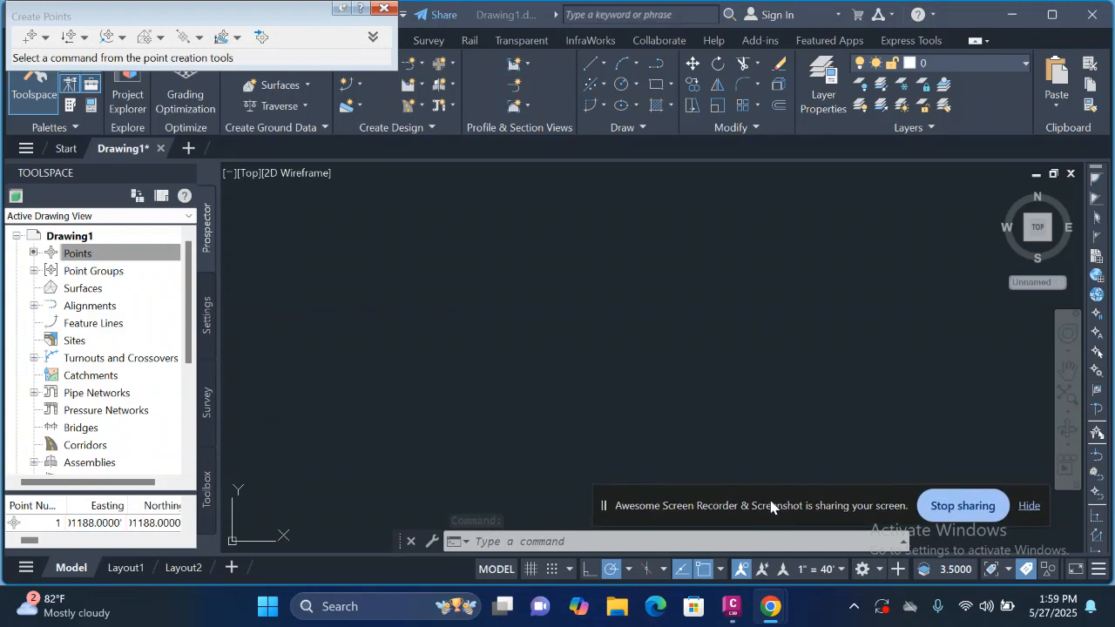
click(1068, 397)
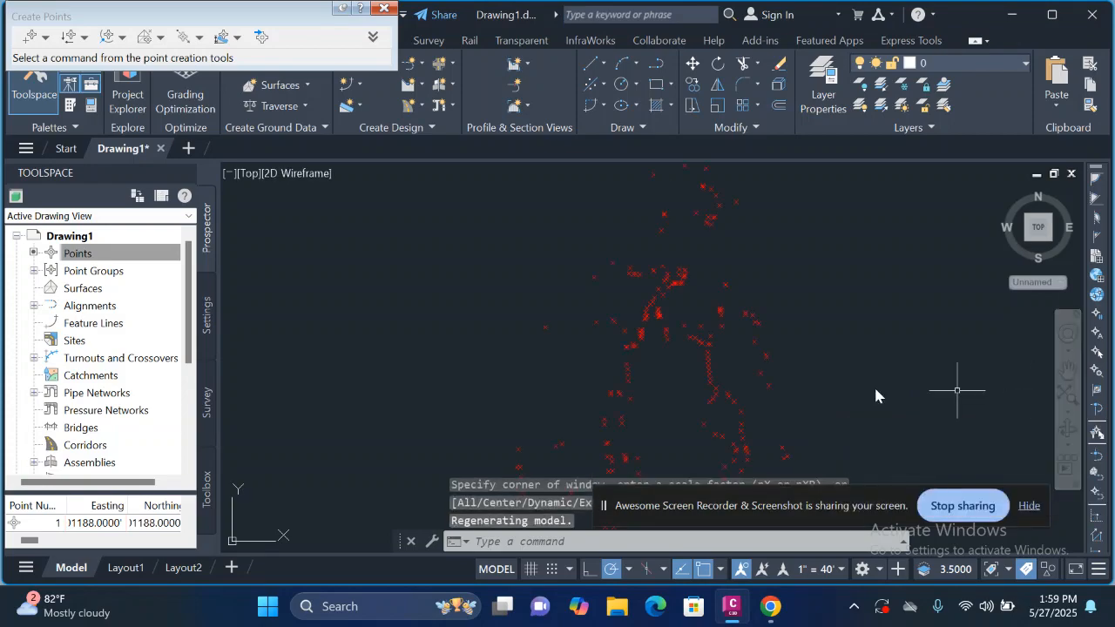
scroll(807, 306, down, 2)
scroll(762, 301, up, 3)
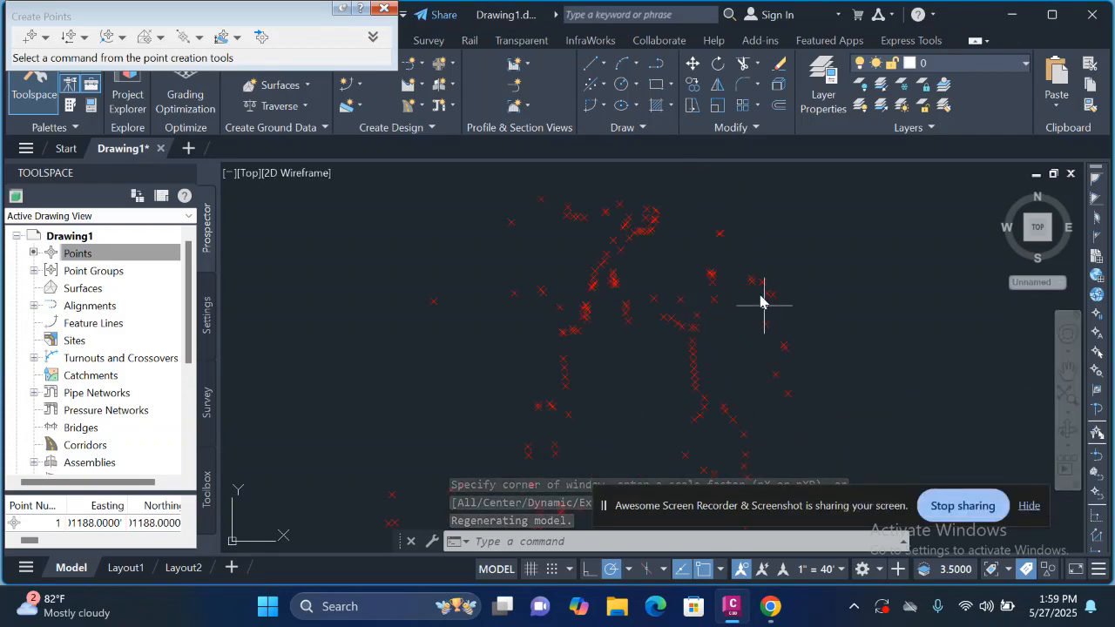
Step: Look over the distribution of the imported survey point markers across the site
scroll(653, 256, up, 4)
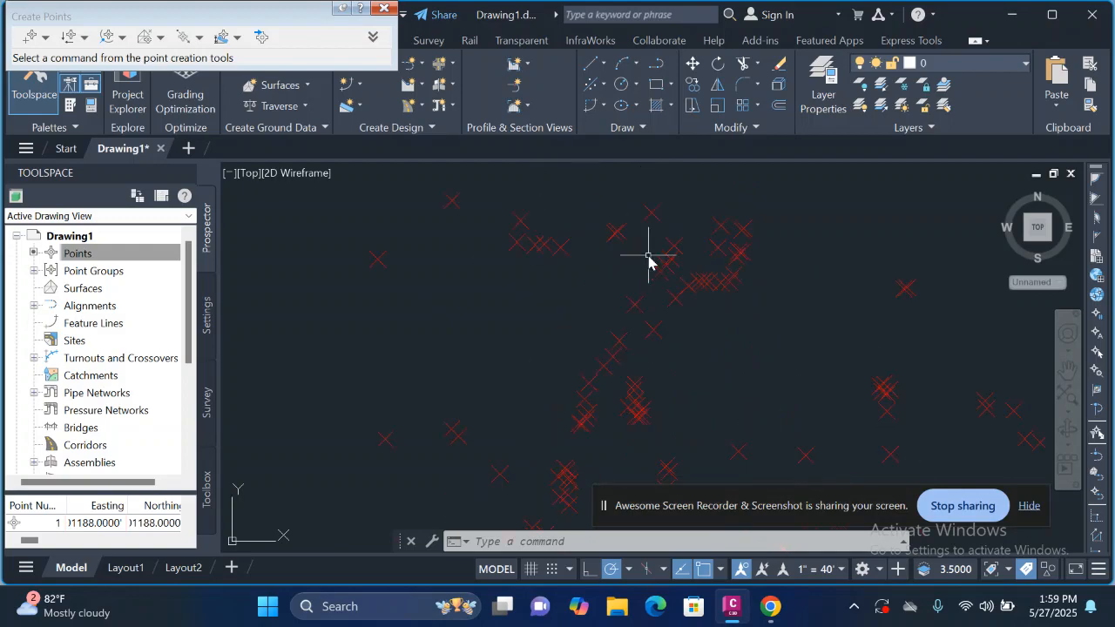
scroll(540, 320, down, 4)
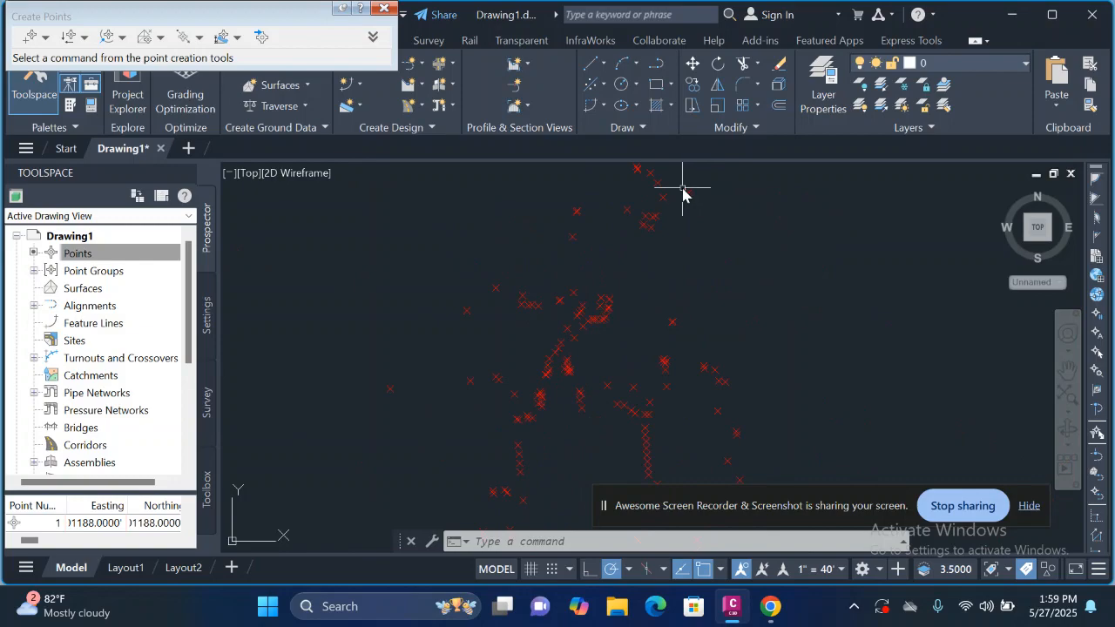
scroll(683, 194, down, 5)
scroll(688, 217, up, 5)
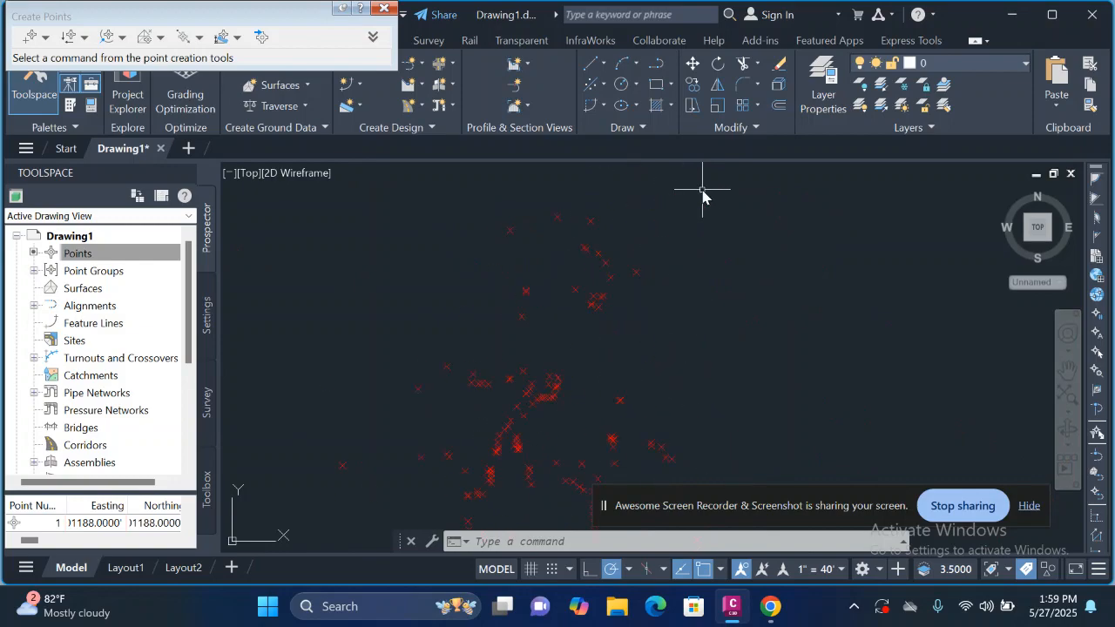
scroll(603, 297, up, 2)
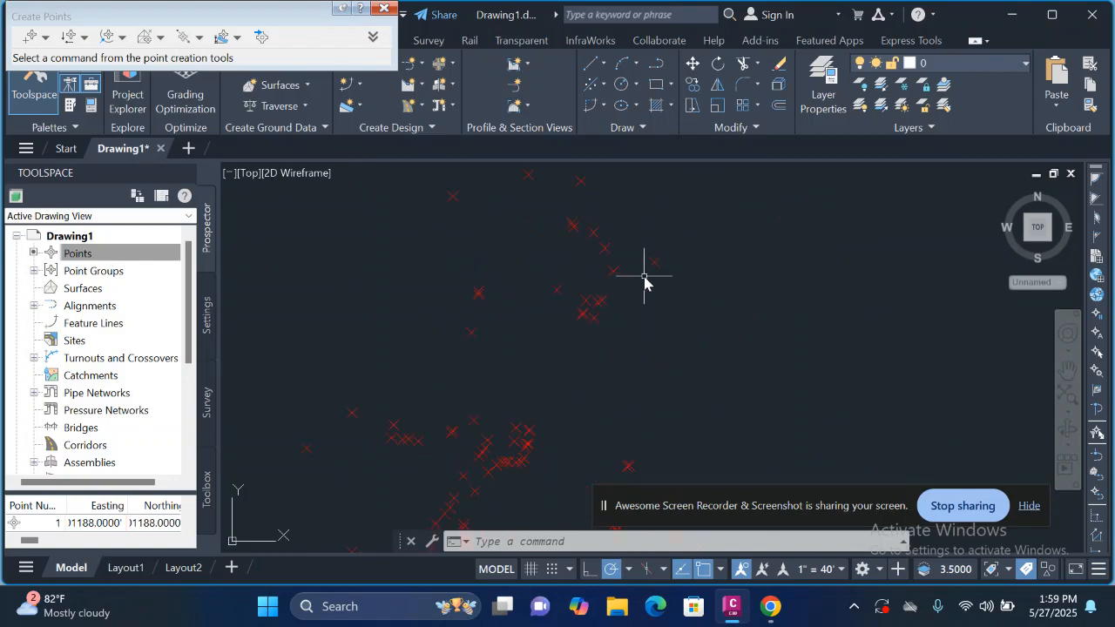
mouse_move(655, 268)
scroll(655, 268, down, 4)
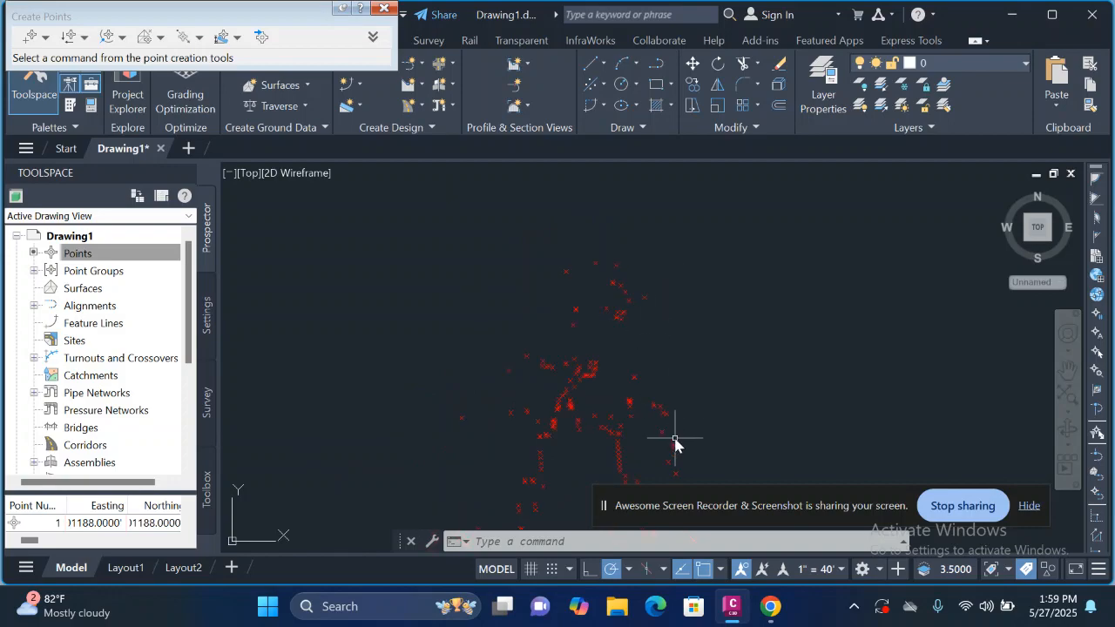
Step: Select one survey point, extend the selection to all similar points, and open their properties
scroll(622, 427, up, 7)
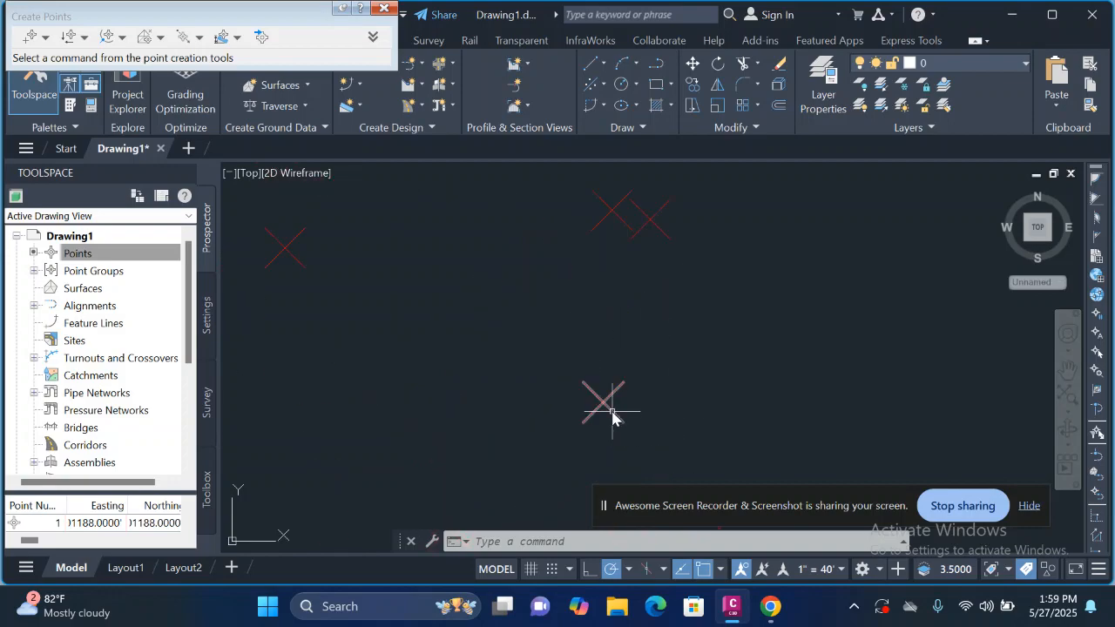
click(611, 416)
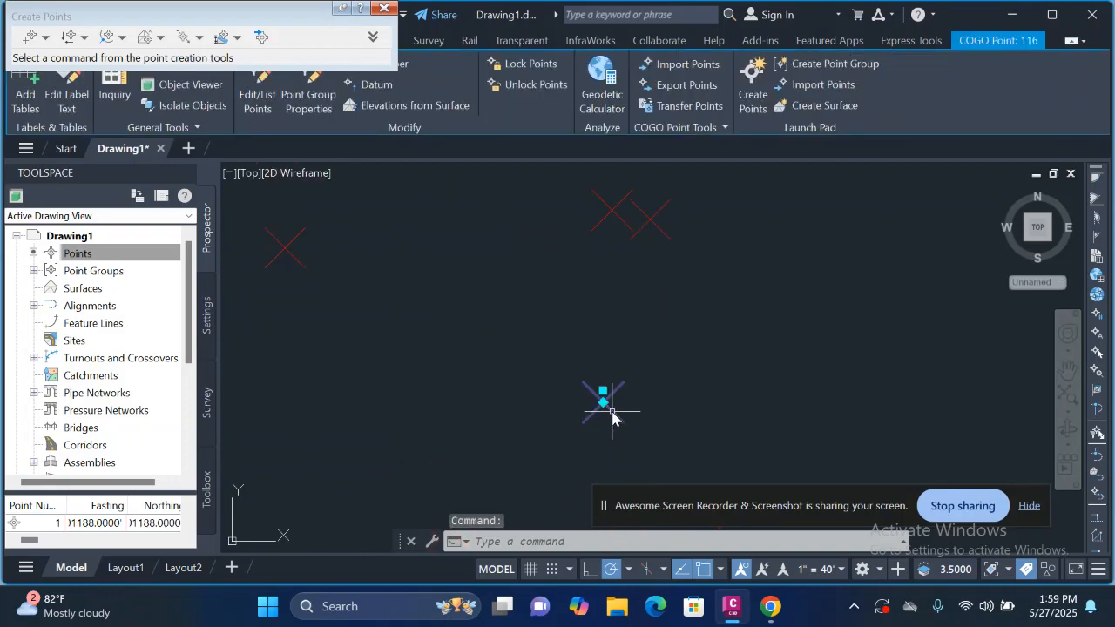
right_click(613, 416)
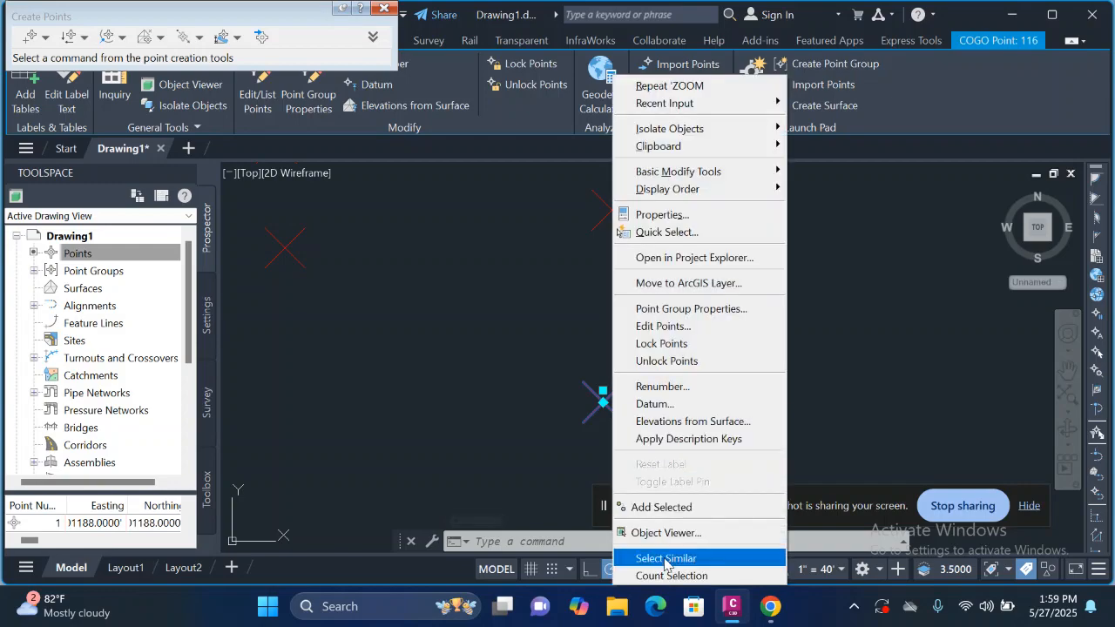
click(666, 559)
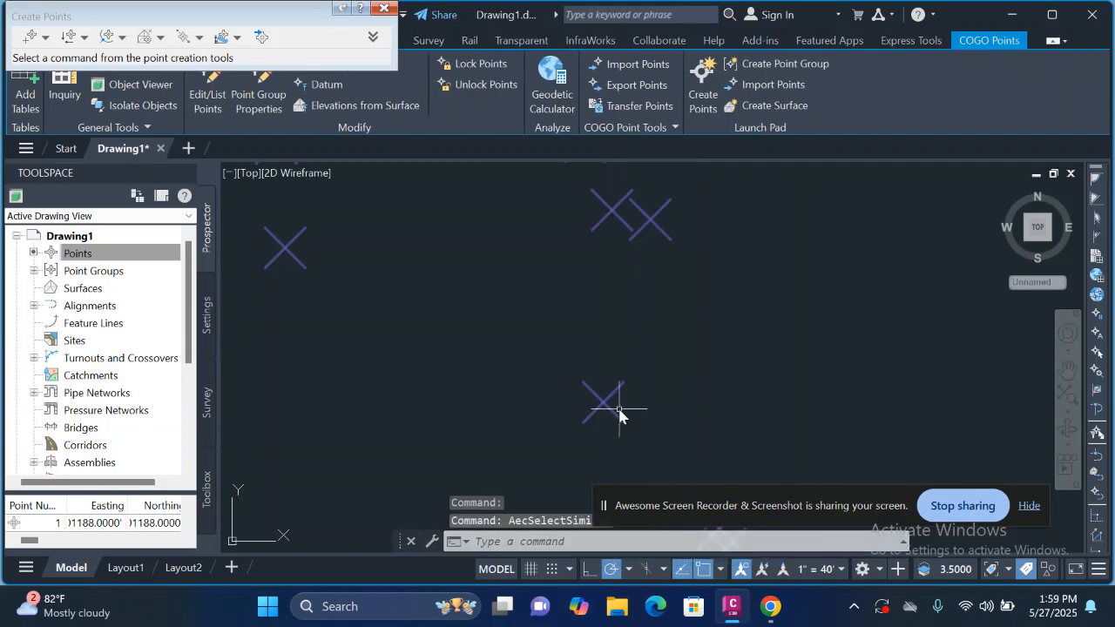
right_click(620, 415)
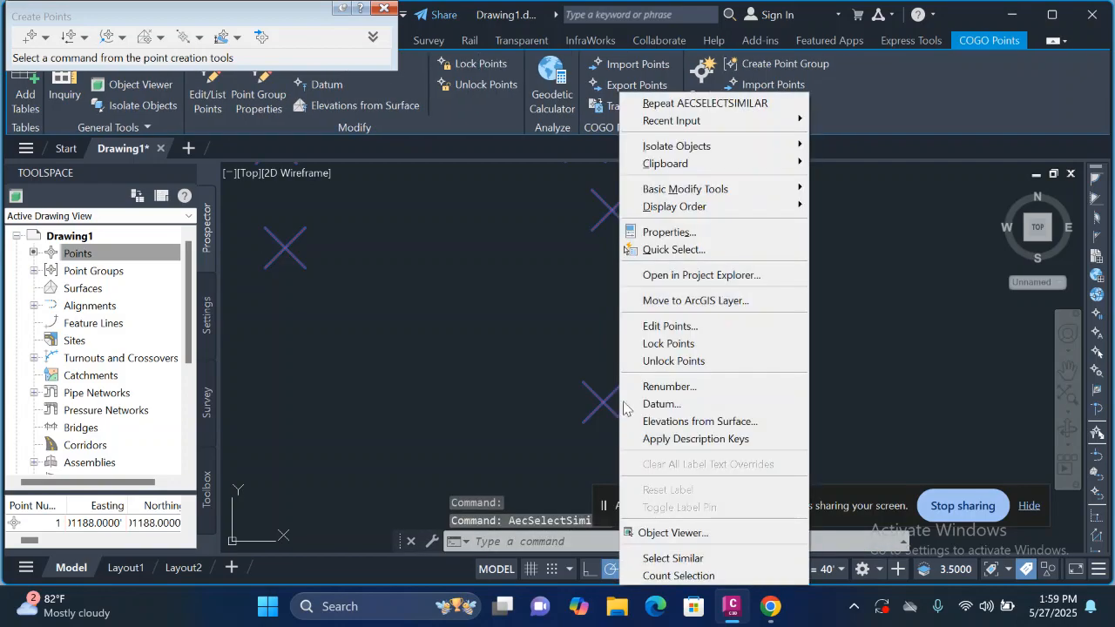
click(702, 233)
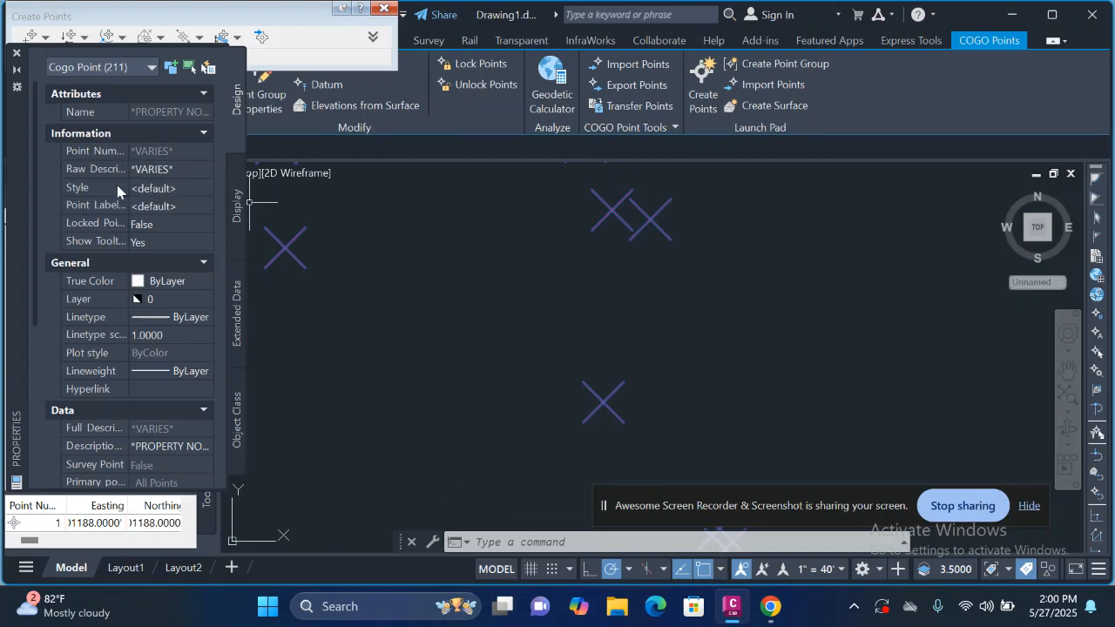
Step: Set the point style of all selected COGO points to FDC
click(188, 190)
click(204, 188)
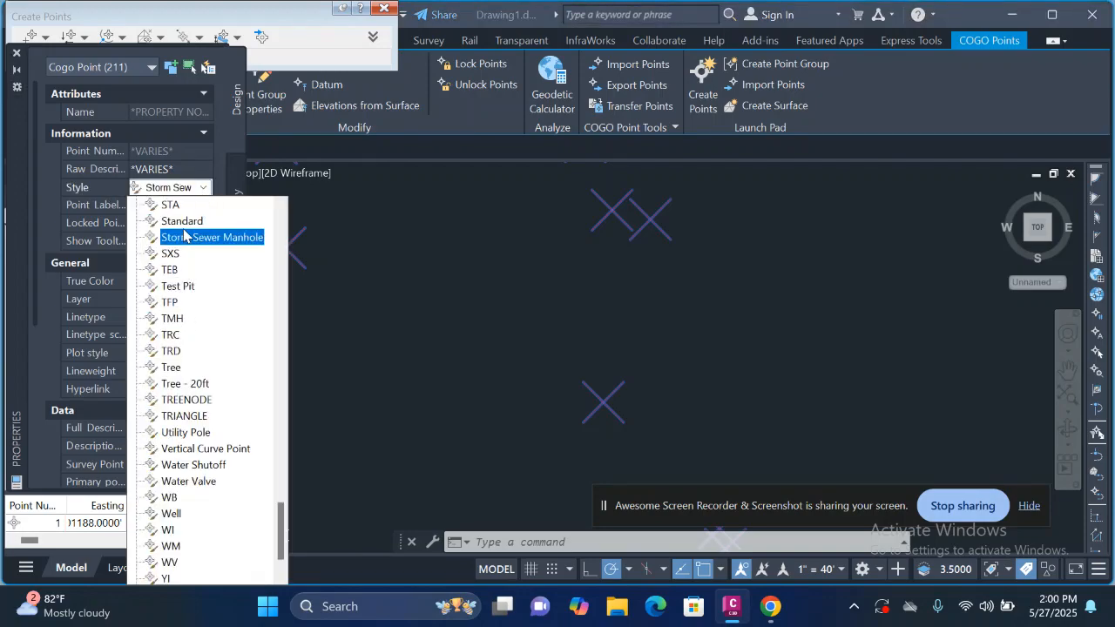
scroll(197, 445, down, 2)
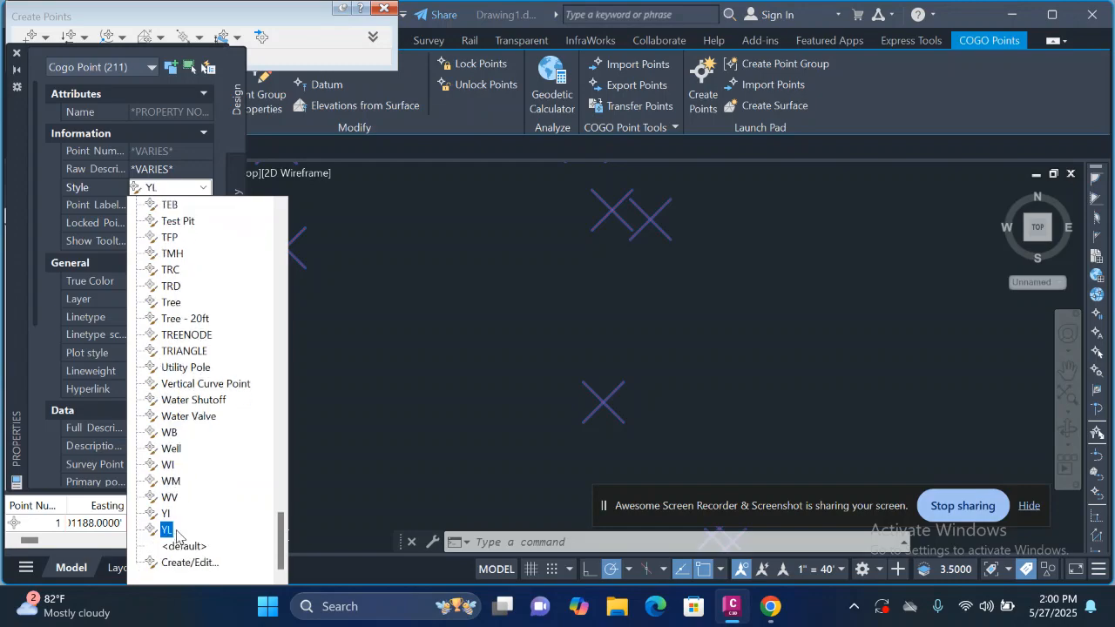
scroll(183, 488, up, 7)
scroll(189, 348, up, 20)
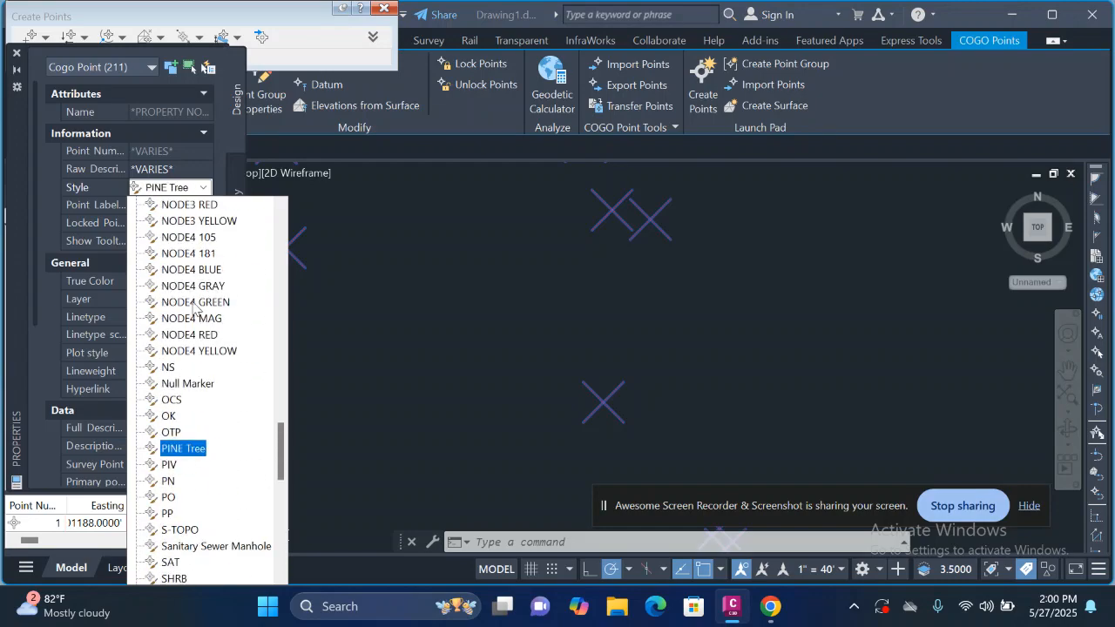
scroll(193, 304, up, 5)
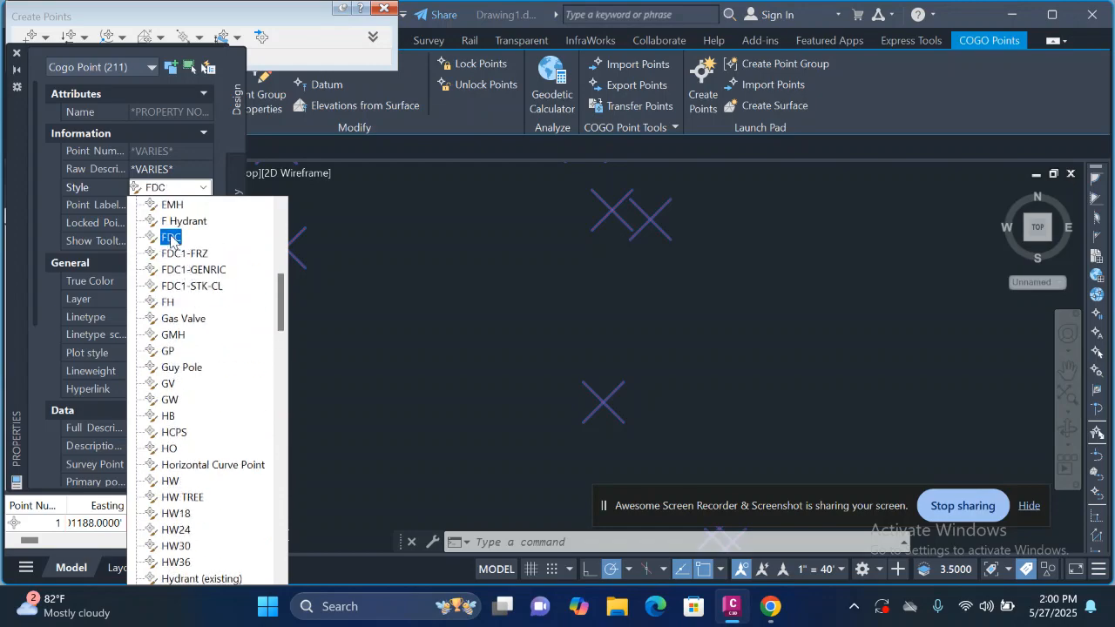
click(170, 238)
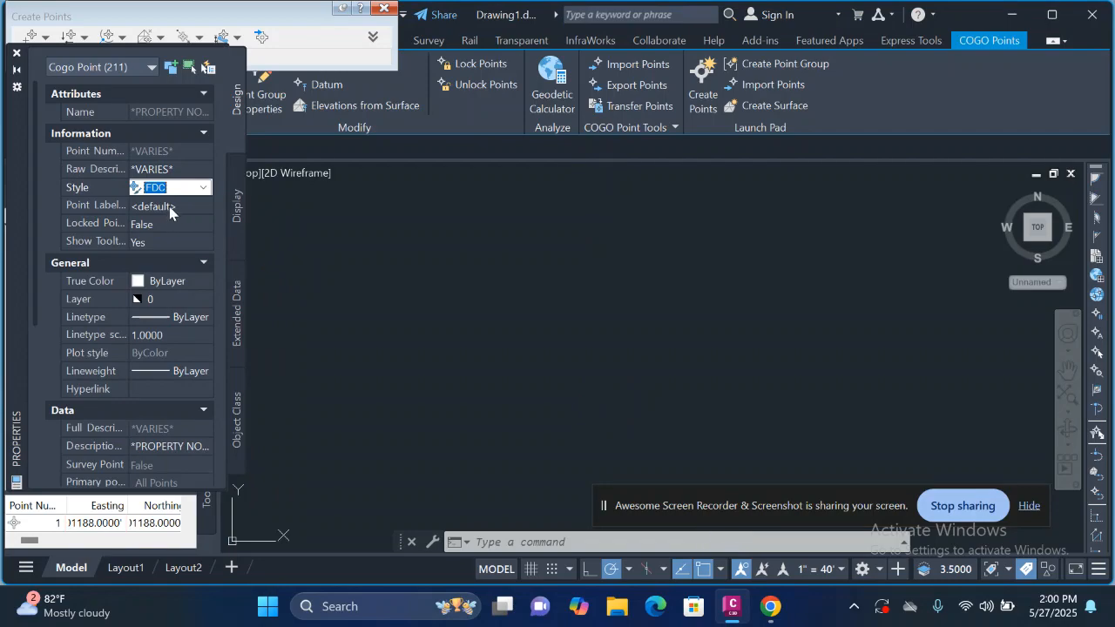
Step: Set the point label style of the selected COGO points to ASBUILTS, under FDC, and clear the selection
click(170, 207)
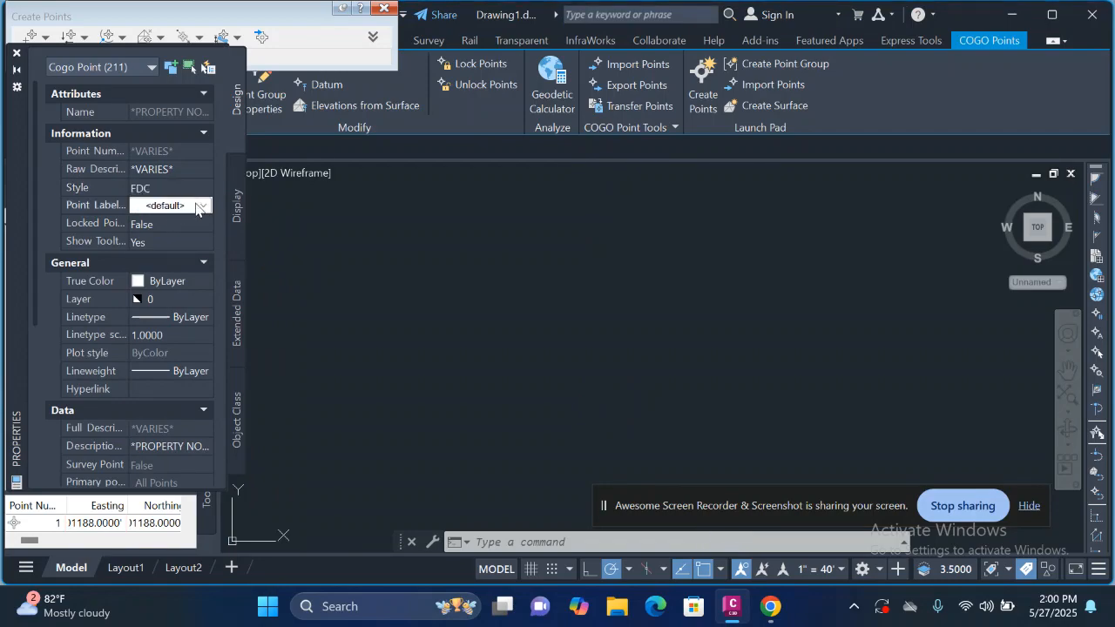
click(200, 206)
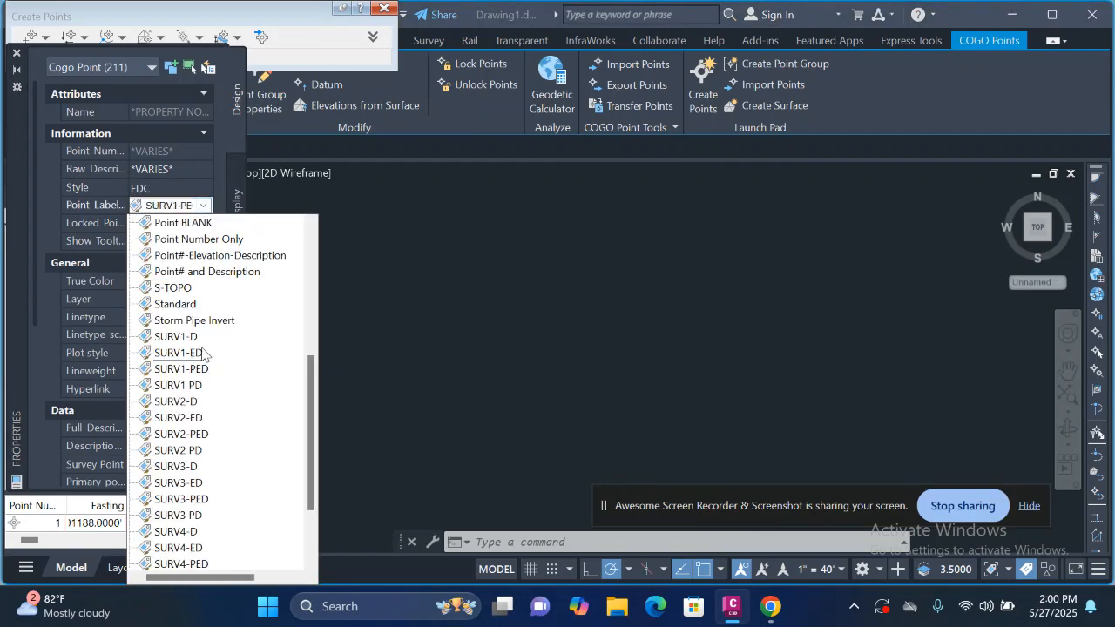
scroll(203, 353, down, 2)
scroll(183, 436, up, 4)
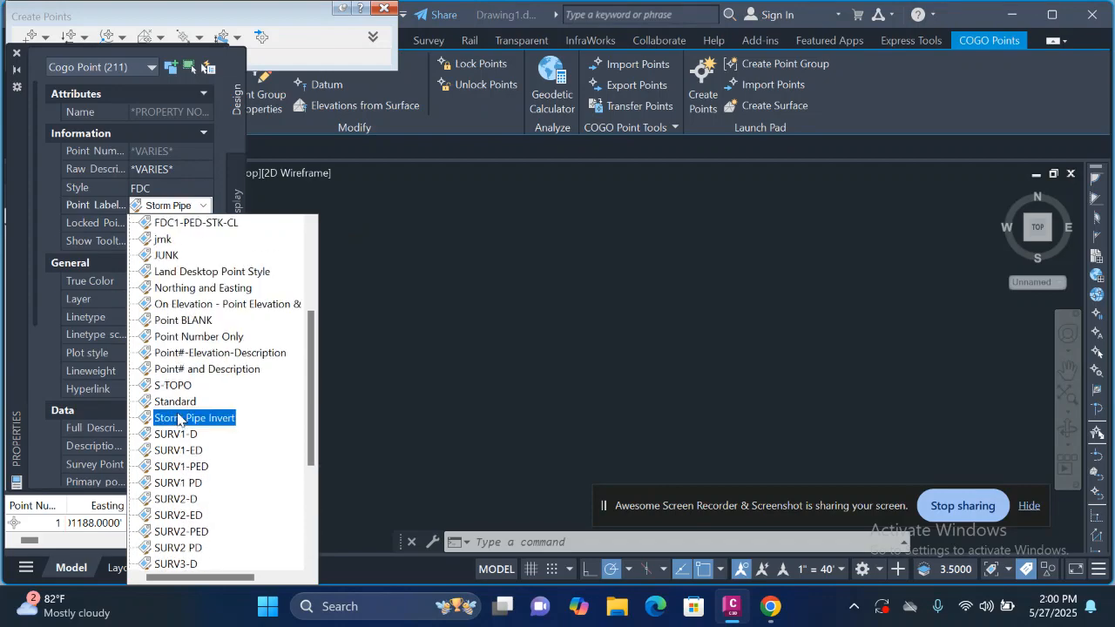
scroll(178, 418, up, 4)
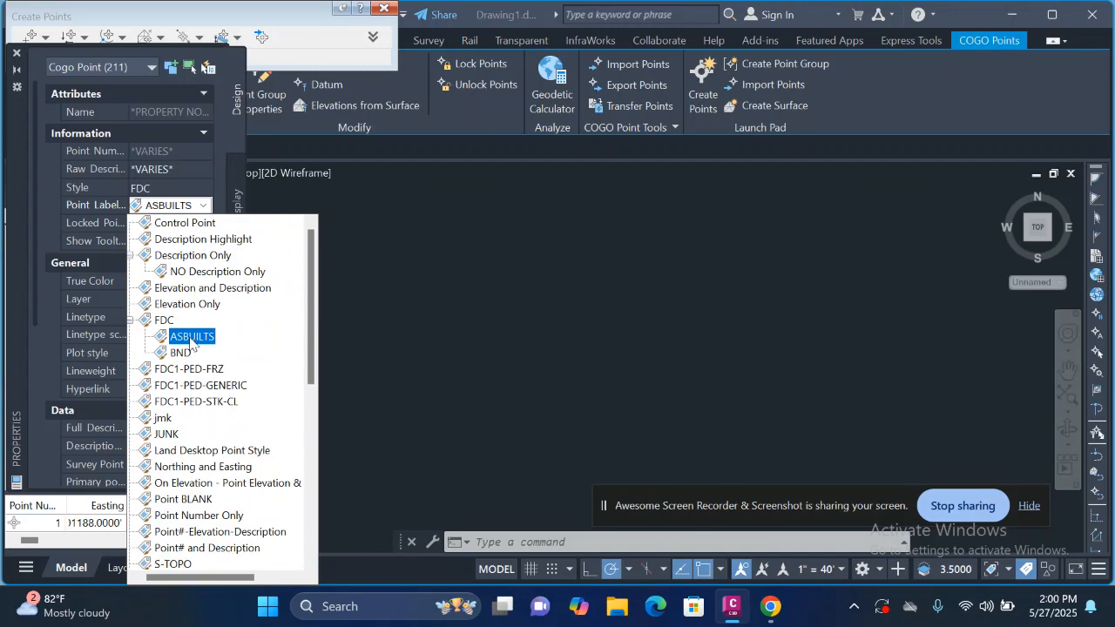
click(194, 337)
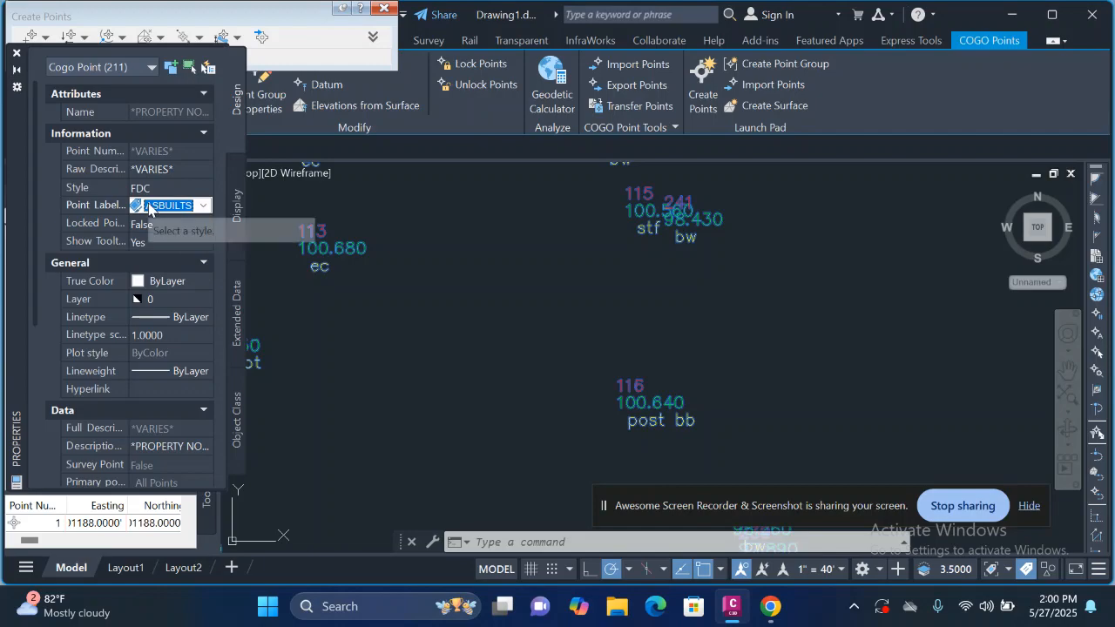
scroll(535, 308, down, 2)
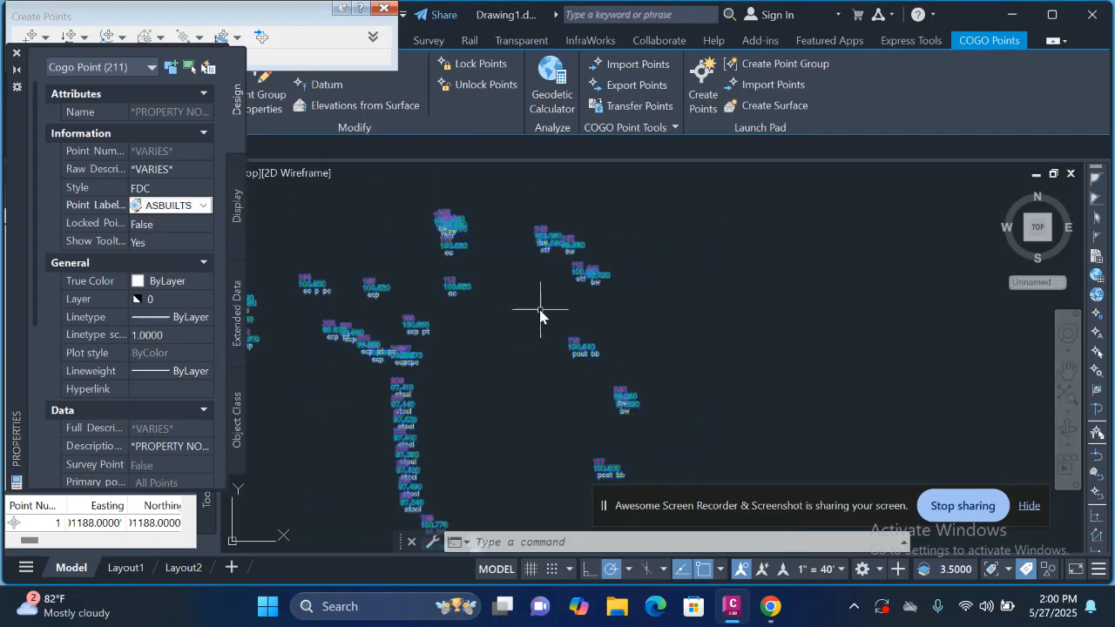
scroll(511, 249, down, 2)
scroll(615, 300, down, 2)
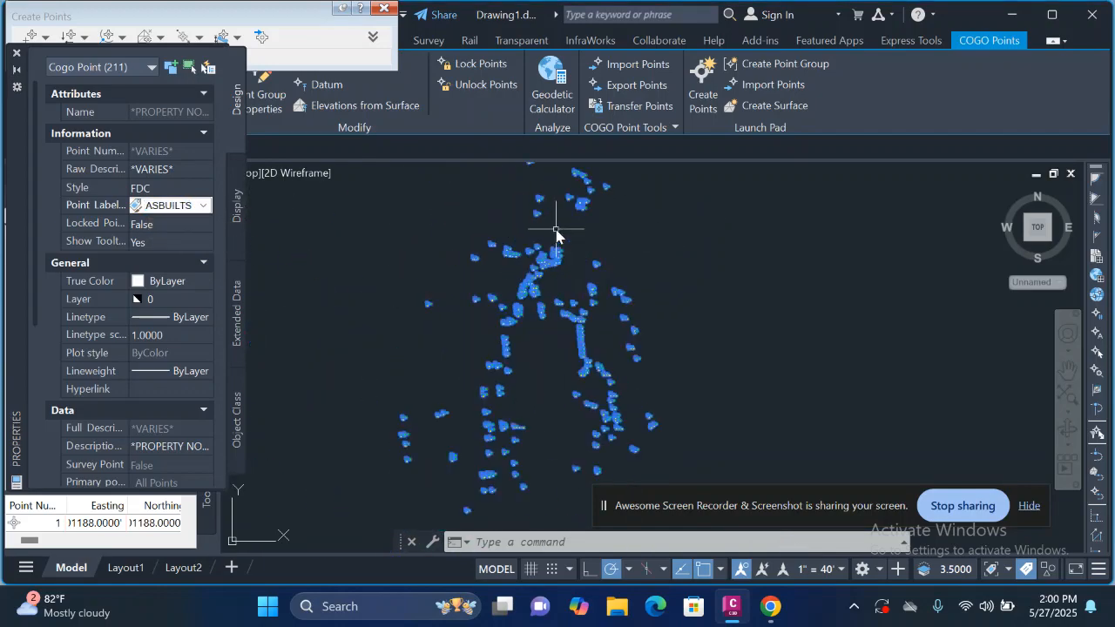
scroll(575, 306, up, 2)
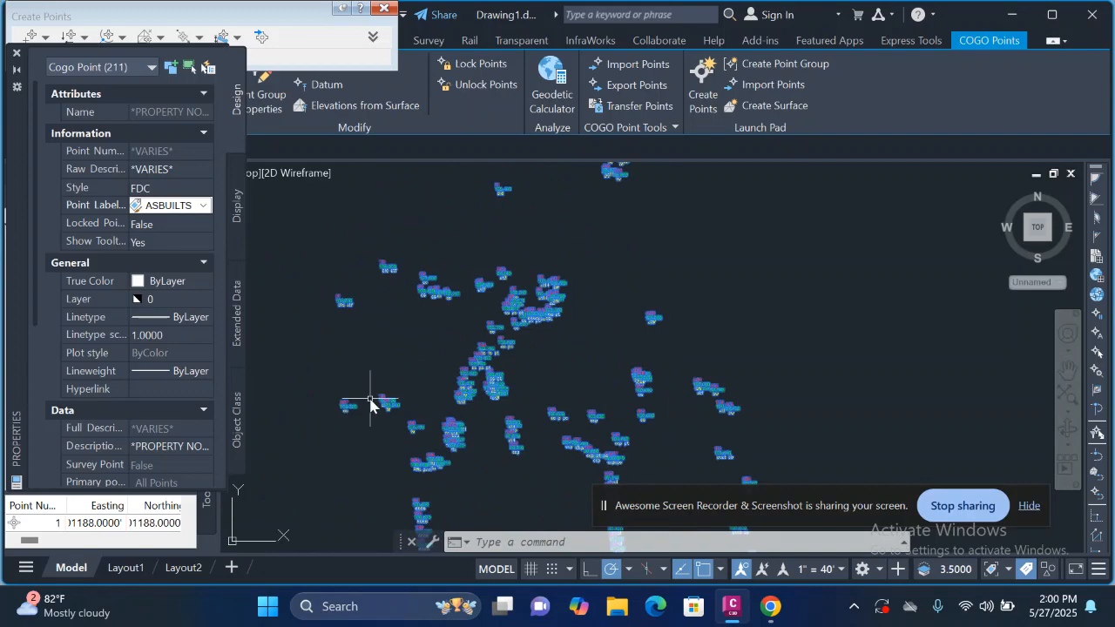
key(Escape)
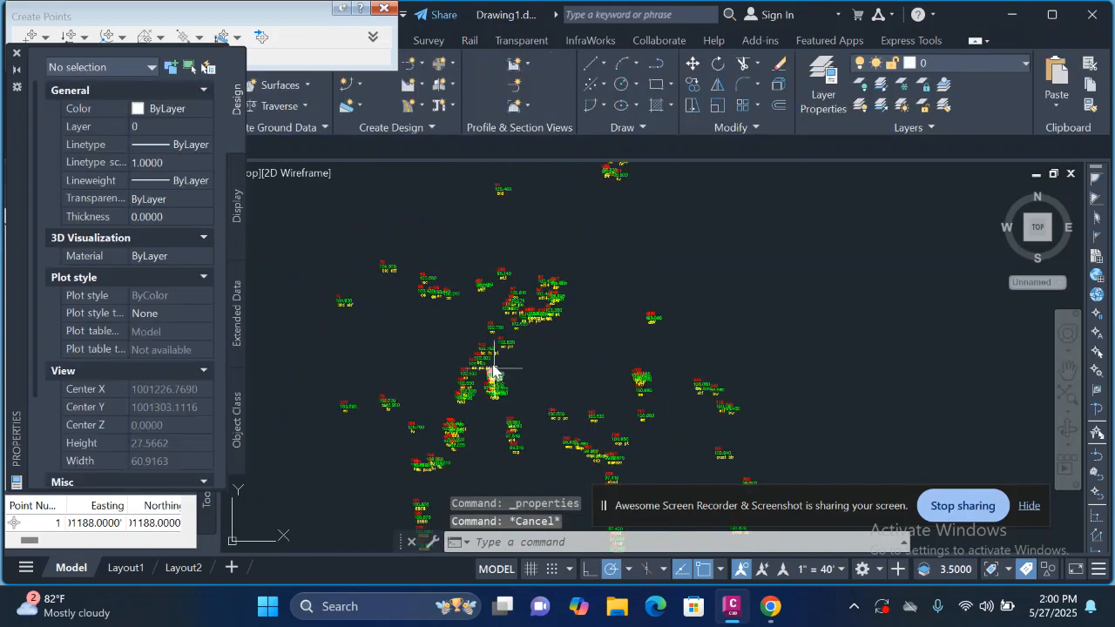
Step: Inspect the restyled point labels across the survey, including where neighbouring labels overlap
scroll(490, 293, up, 3)
scroll(595, 241, down, 5)
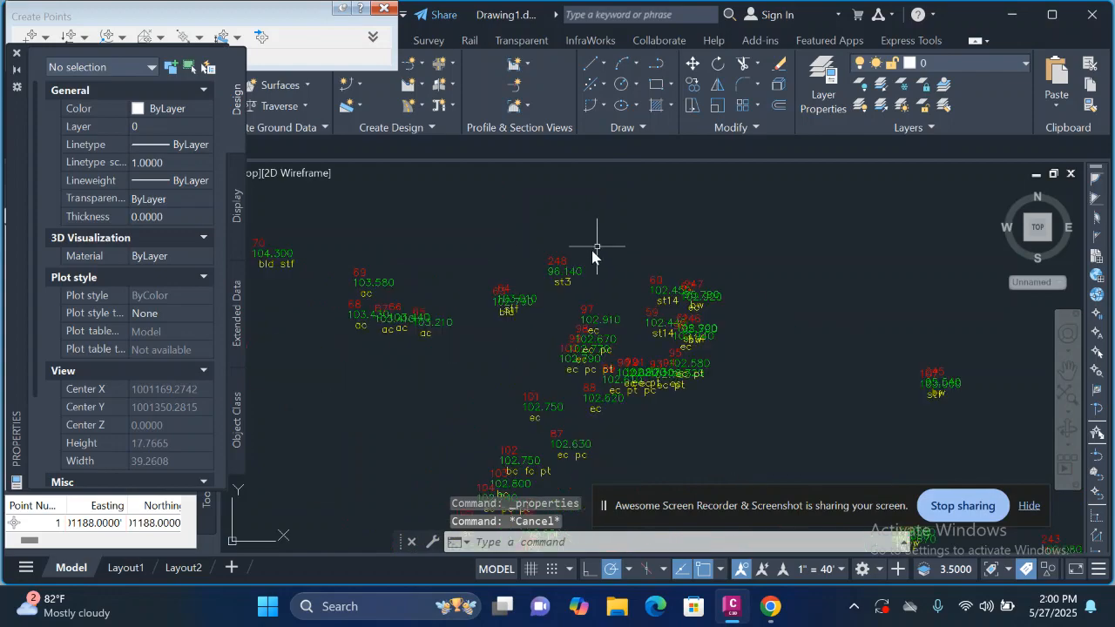
scroll(649, 351, up, 5)
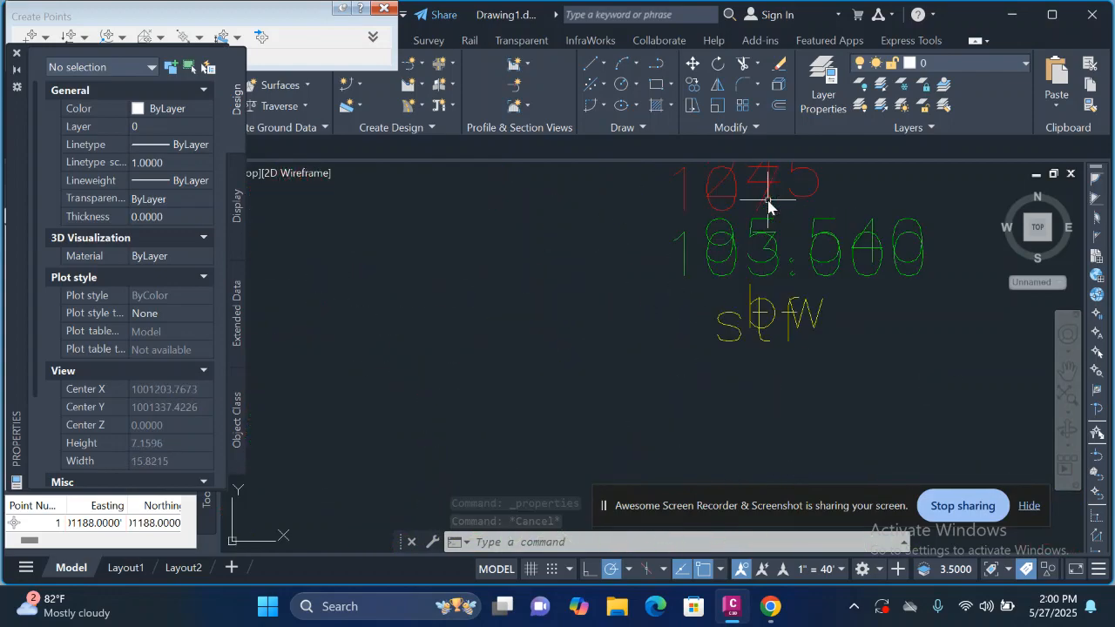
scroll(767, 204, down, 2)
scroll(662, 296, down, 2)
scroll(722, 311, up, 5)
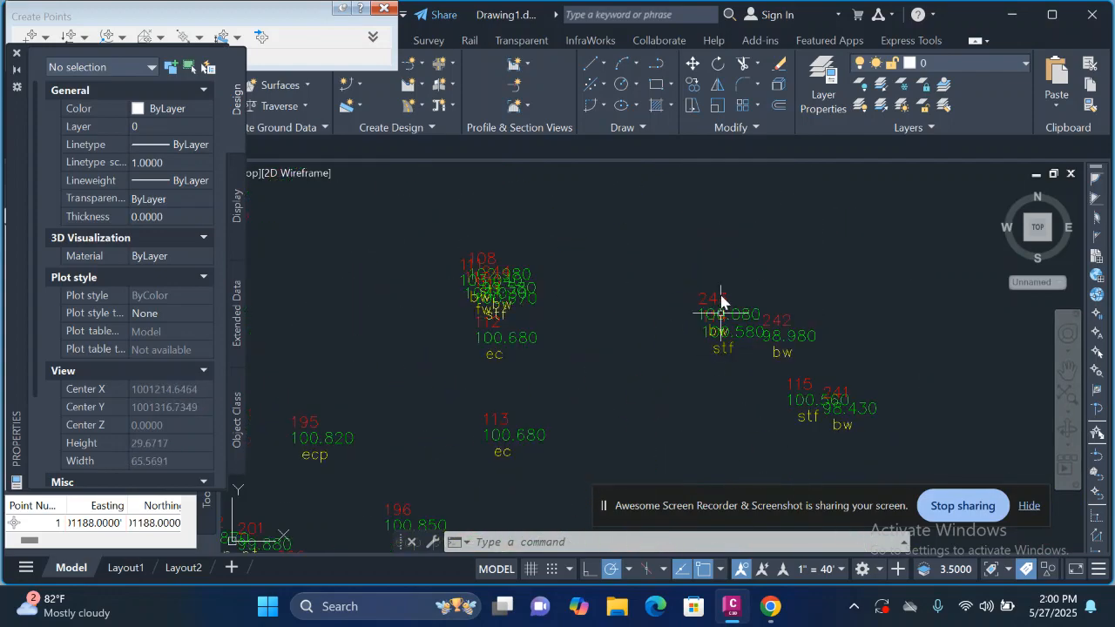
scroll(720, 301, down, 5)
scroll(728, 362, up, 3)
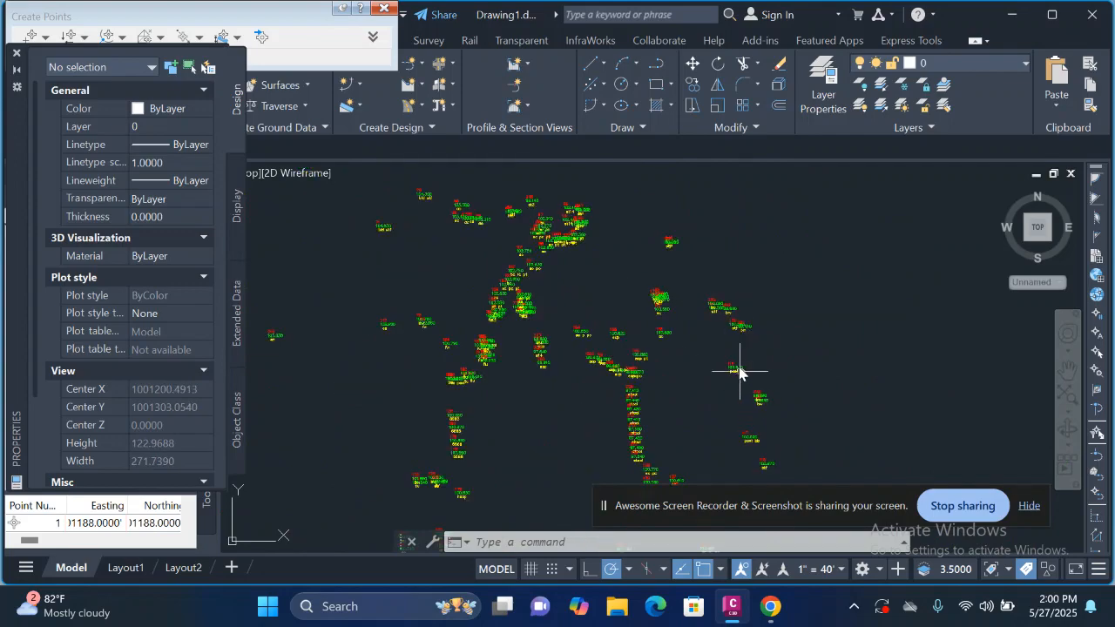
Step: Examine the point number, elevation and description shown in the label of point 116 and in the denser label cluster
scroll(739, 370, up, 2)
scroll(739, 370, up, 4)
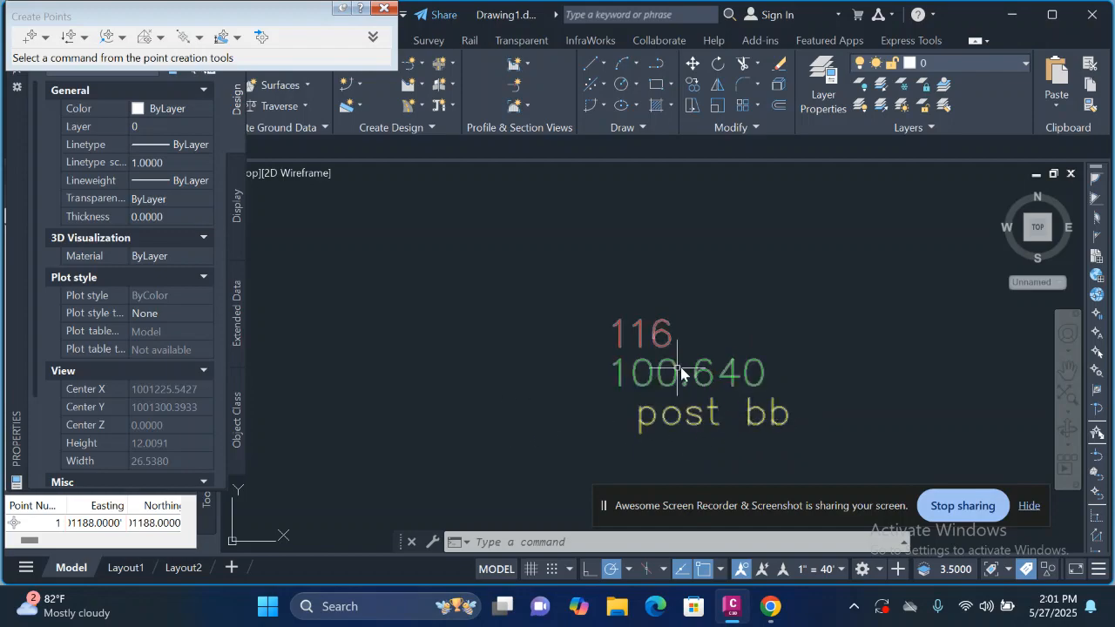
scroll(739, 406, down, 2)
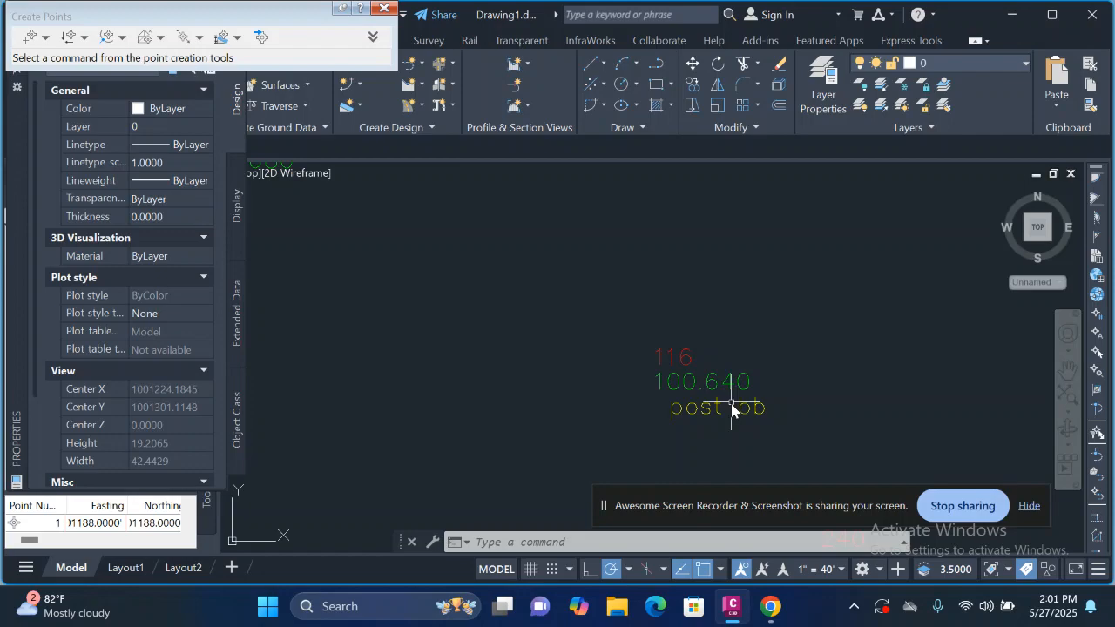
scroll(730, 409, up, 4)
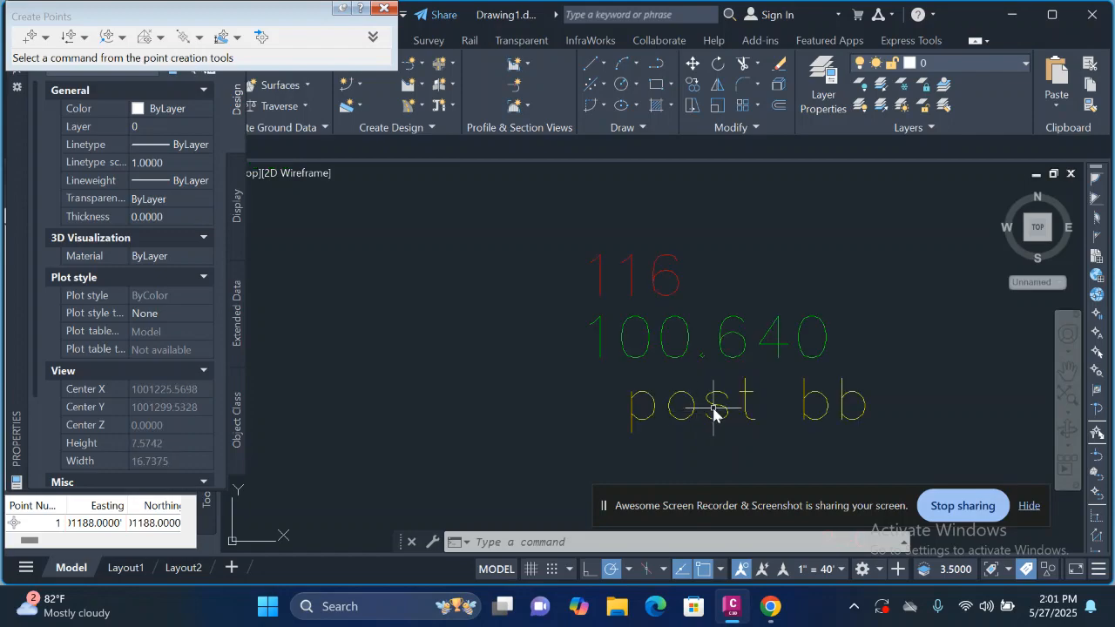
scroll(754, 342, down, 12)
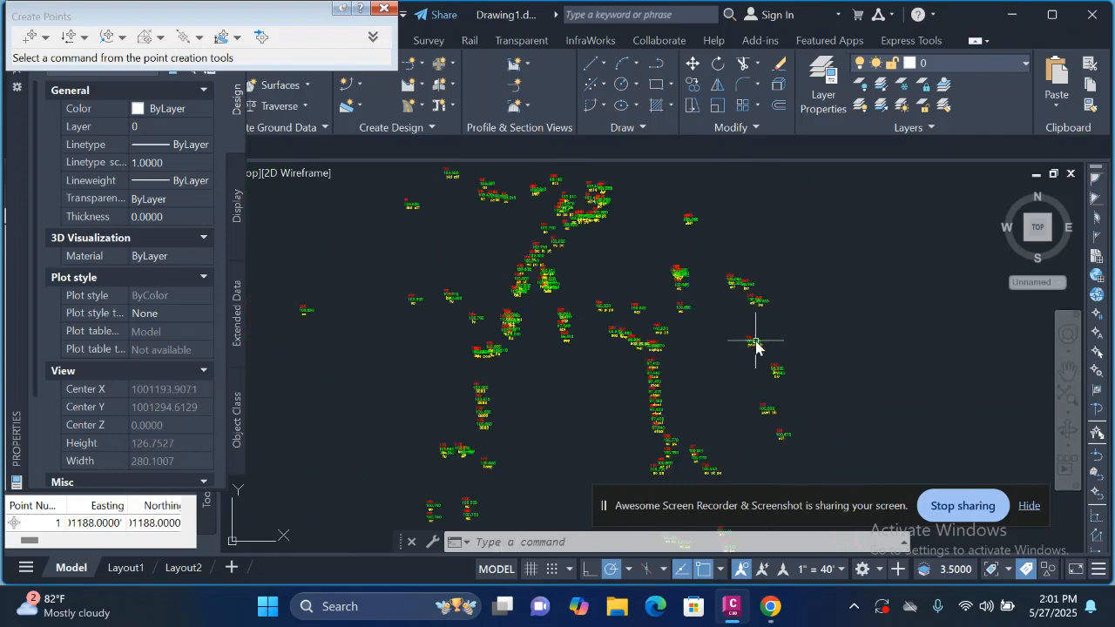
scroll(673, 291, up, 4)
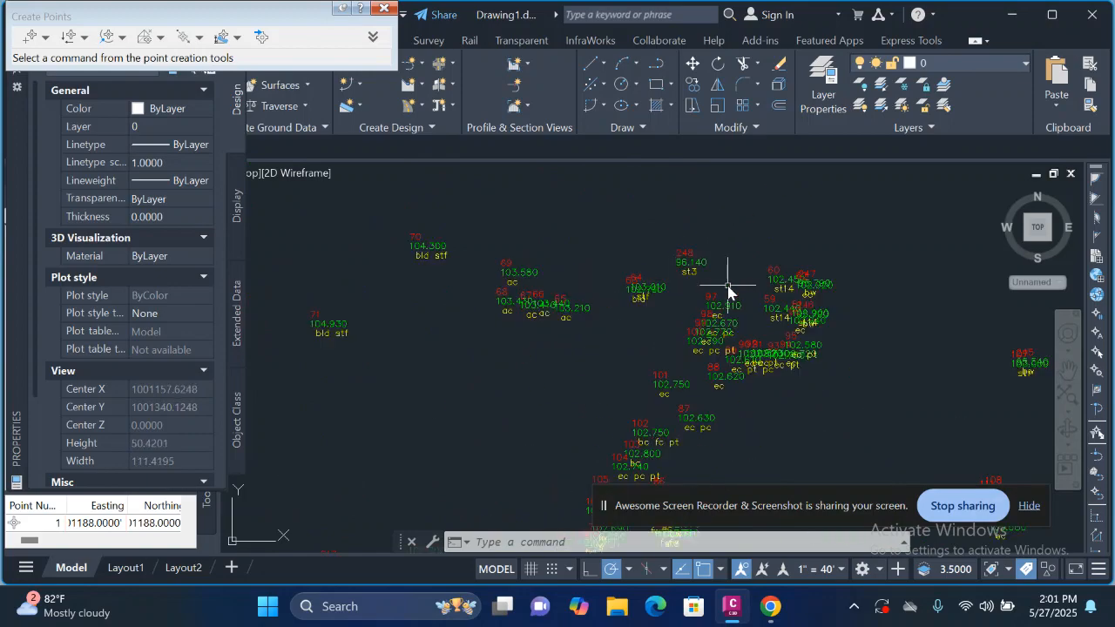
scroll(727, 270, up, 2)
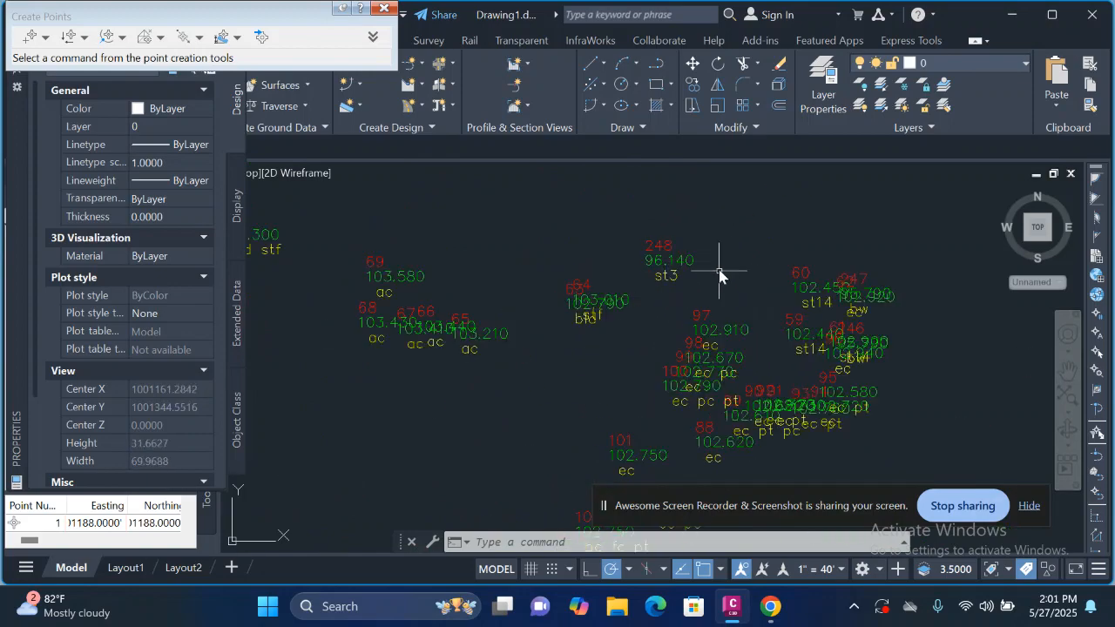
Step: Examine the overall survey point layout and the number, elevation and description labels around points 97, 248 and 65 to 71
scroll(680, 243, down, 10)
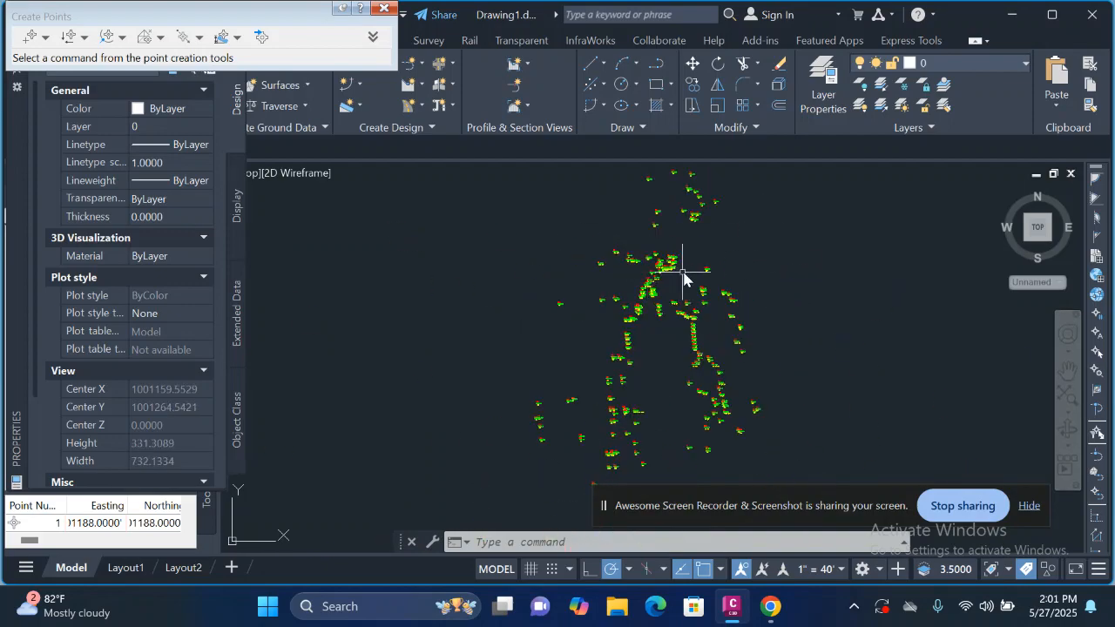
scroll(662, 267, up, 3)
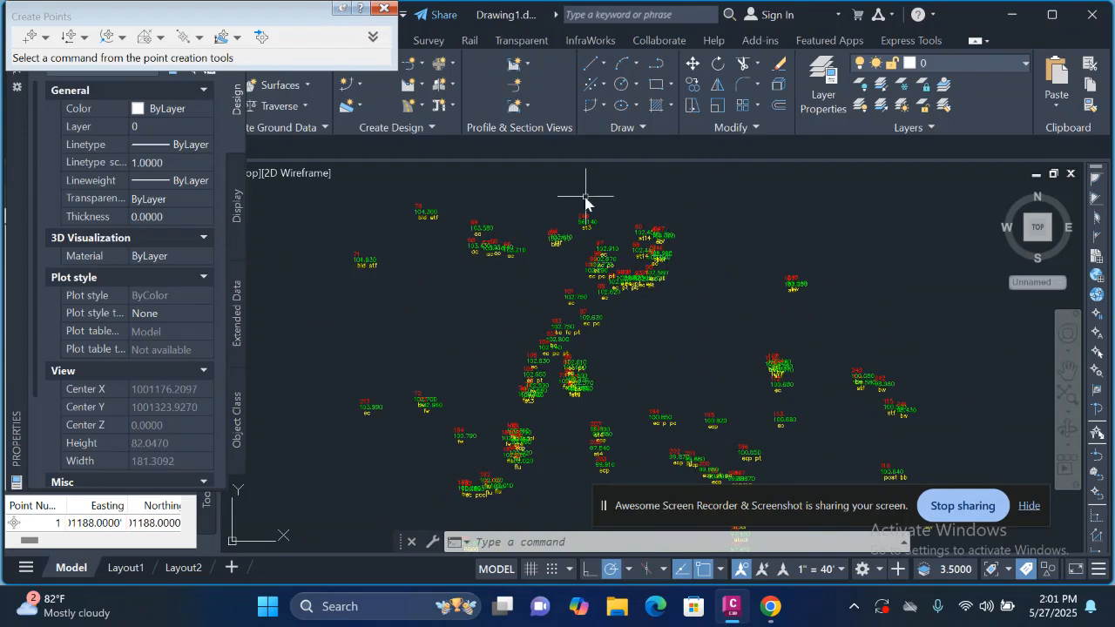
scroll(554, 211, up, 6)
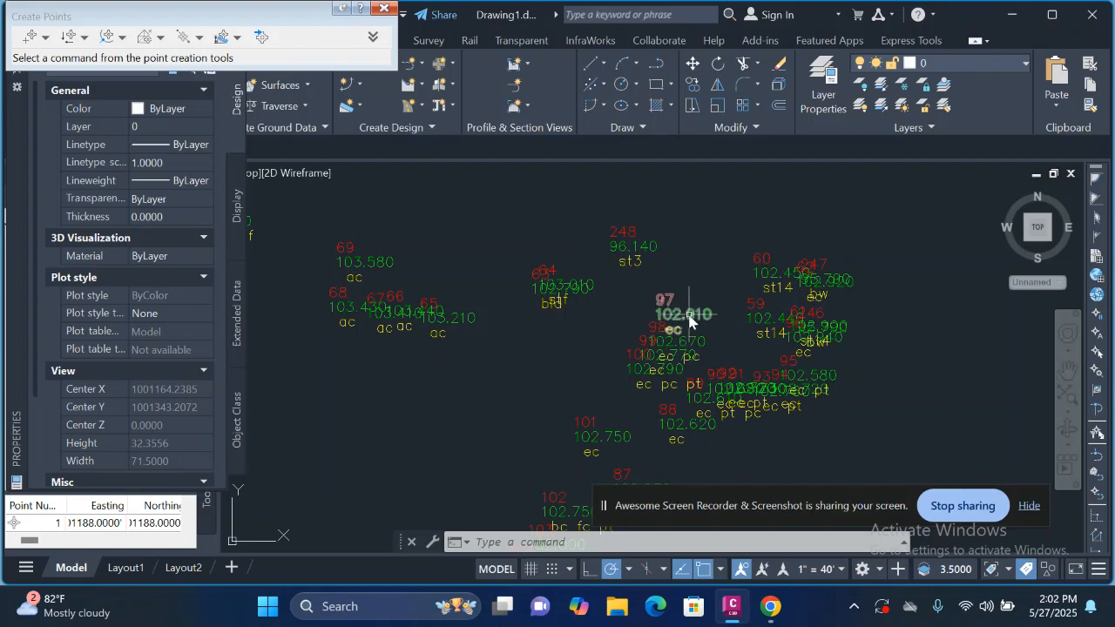
mouse_move(669, 321)
scroll(684, 292, down, 4)
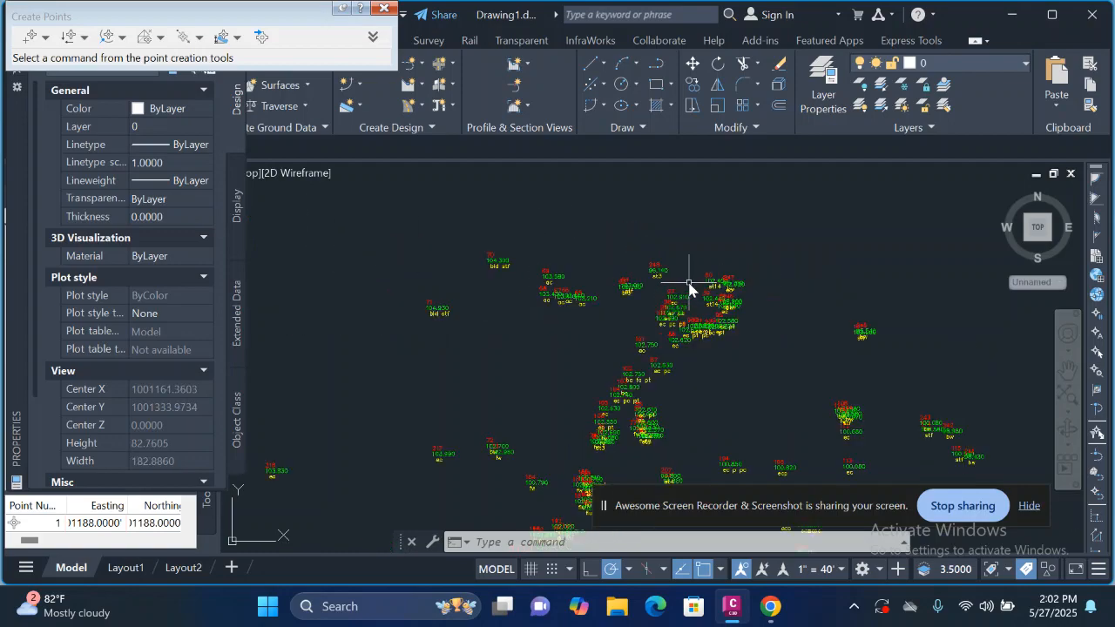
scroll(689, 288, down, 2)
scroll(624, 296, up, 2)
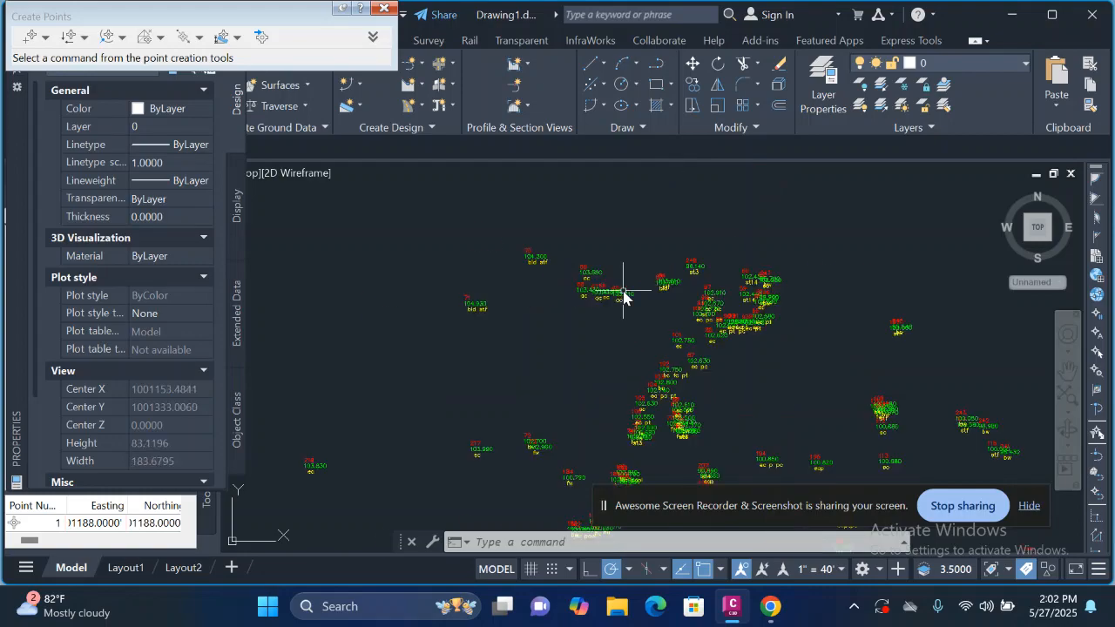
scroll(623, 296, up, 2)
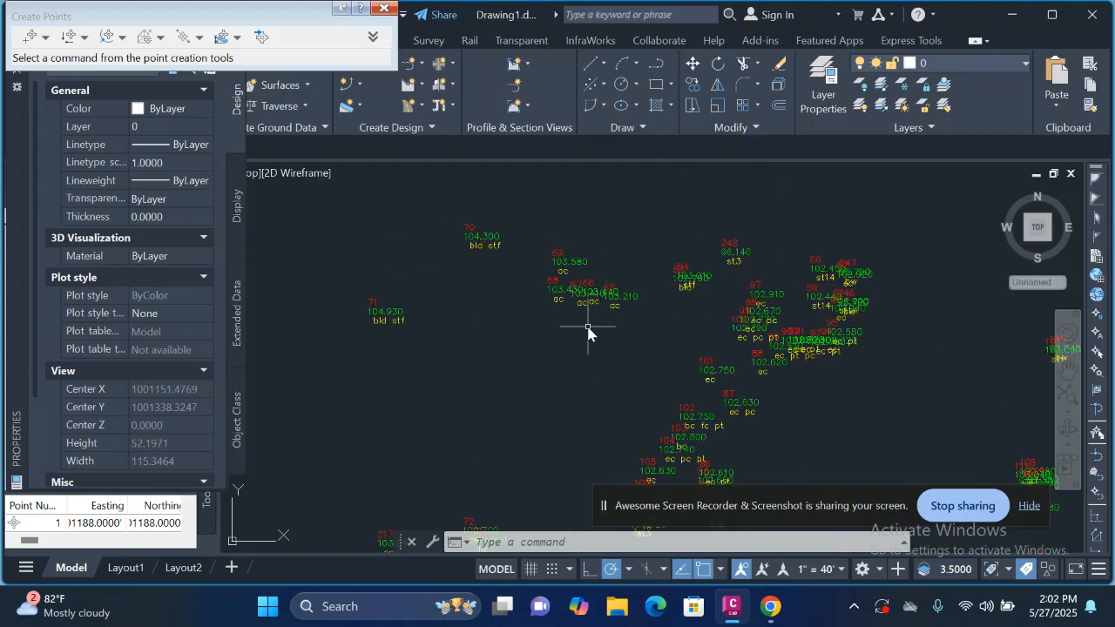
scroll(587, 355, down, 2)
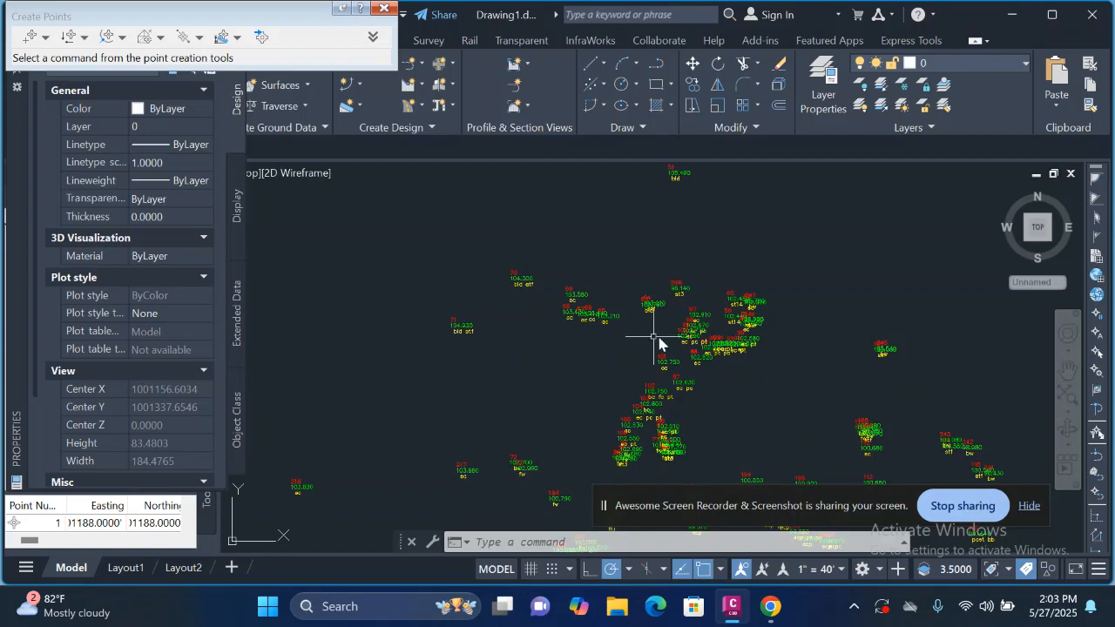
scroll(734, 326, down, 4)
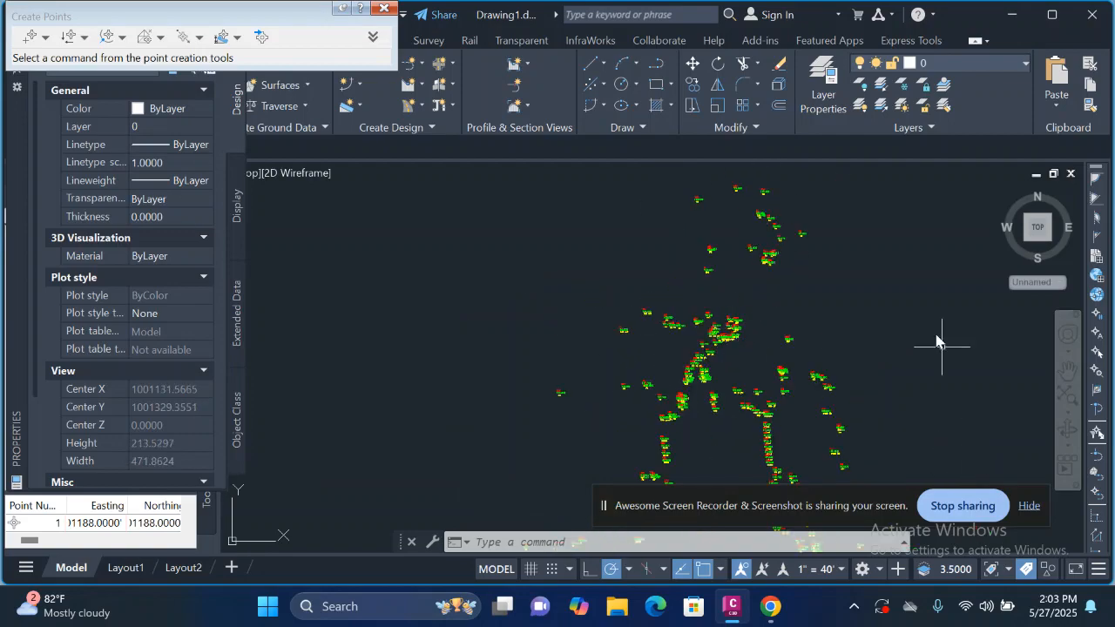
scroll(811, 384, up, 2)
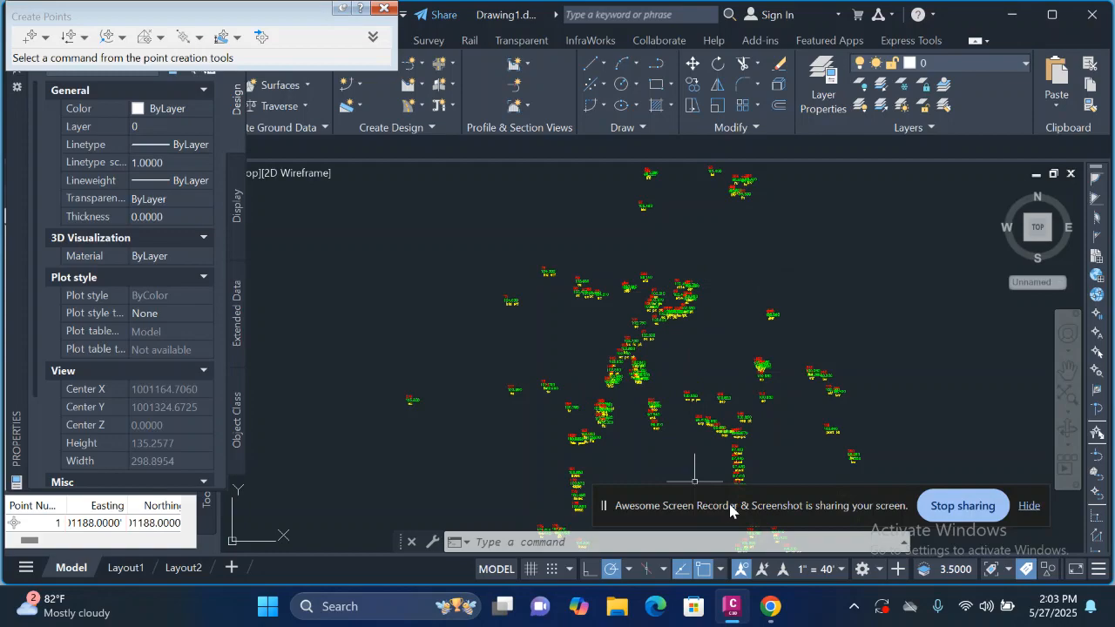
mouse_move(729, 509)
mouse_down()
mouse_move(692, 507)
mouse_move(603, 271)
mouse_up()
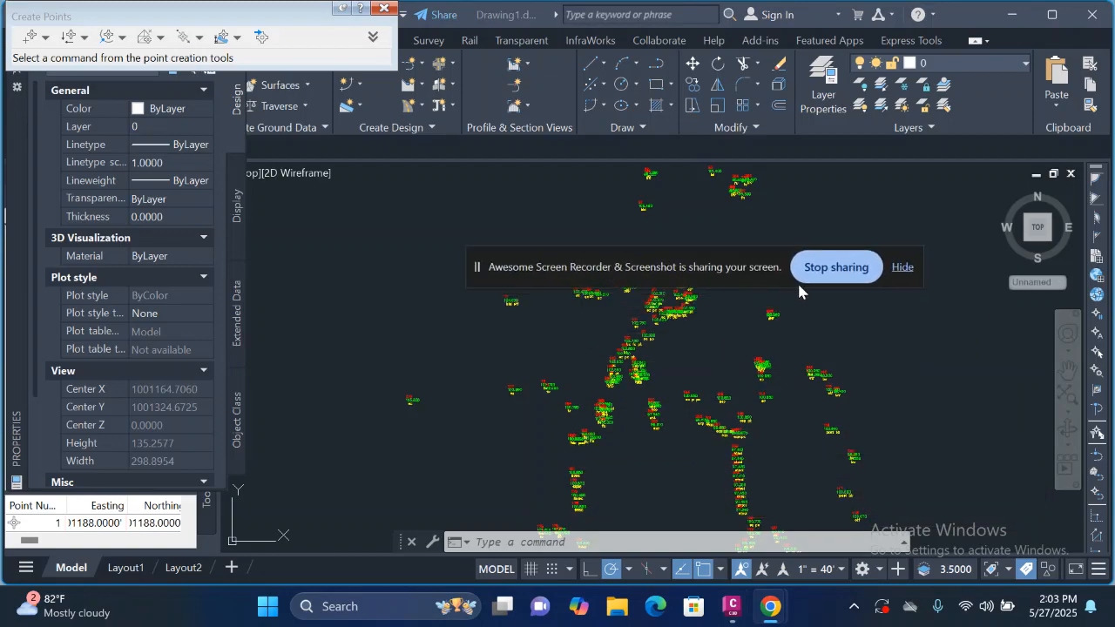